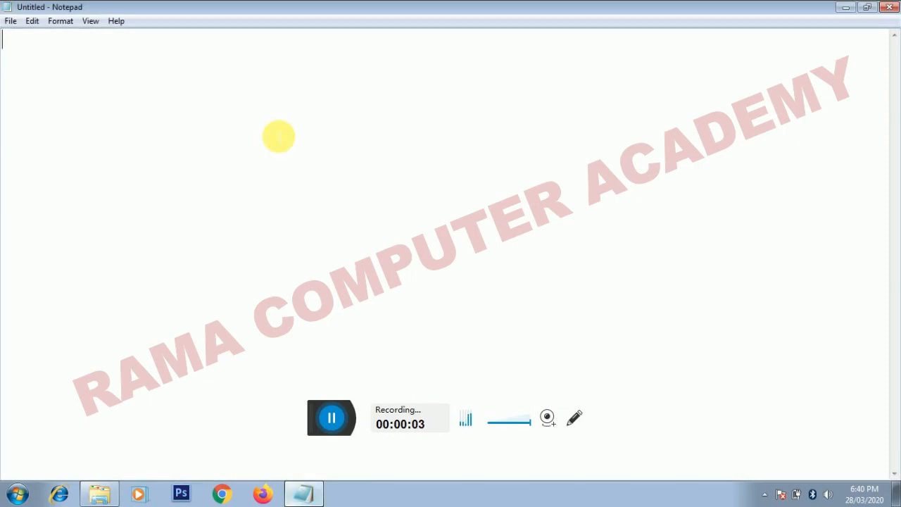
Enter the title "Introduction to PageMaker" in the blank Notepad document
type("Introduc")
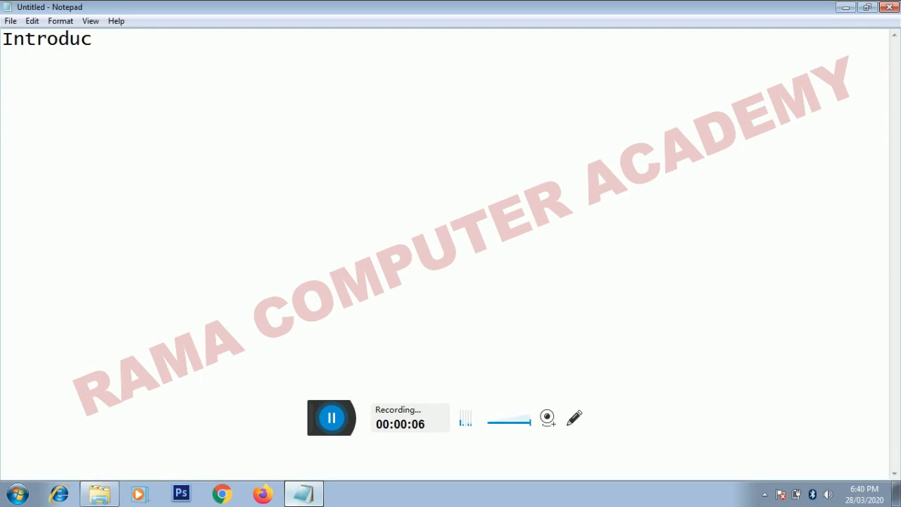
type("tion to PageMaker")
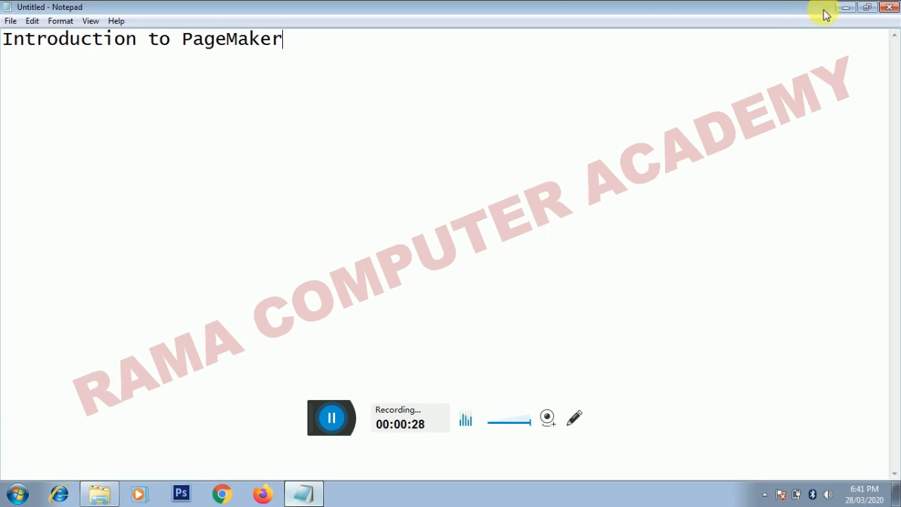
Show the desktop and launch Adobe PageMaker 7.0 from the installed Adobe programs
key("super+d")
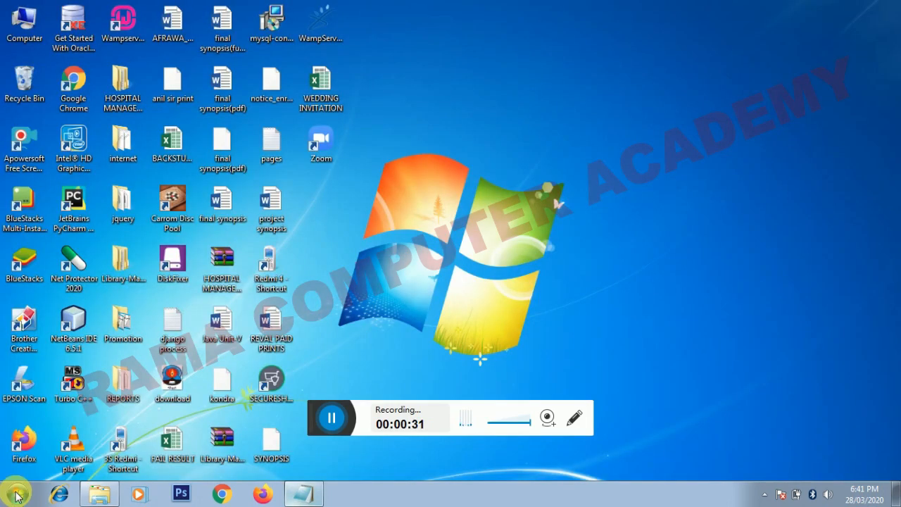
left_click(17, 496)
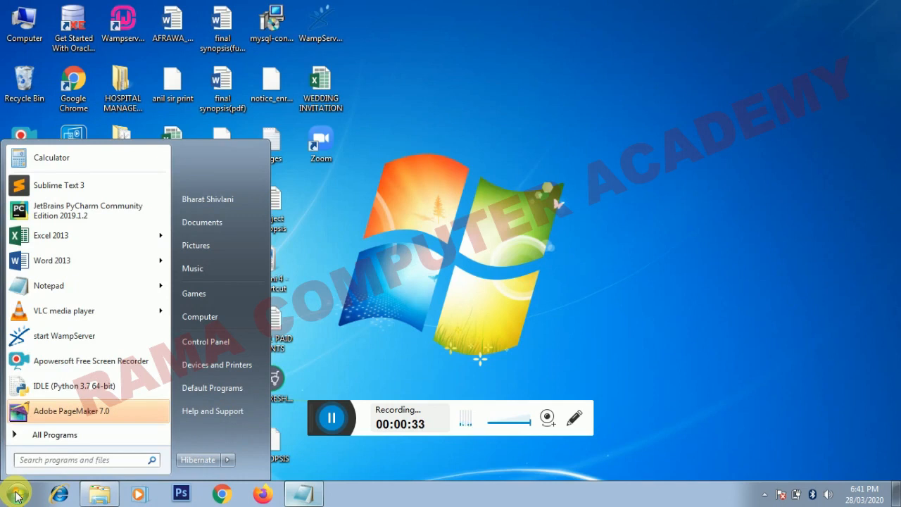
left_click(48, 436)
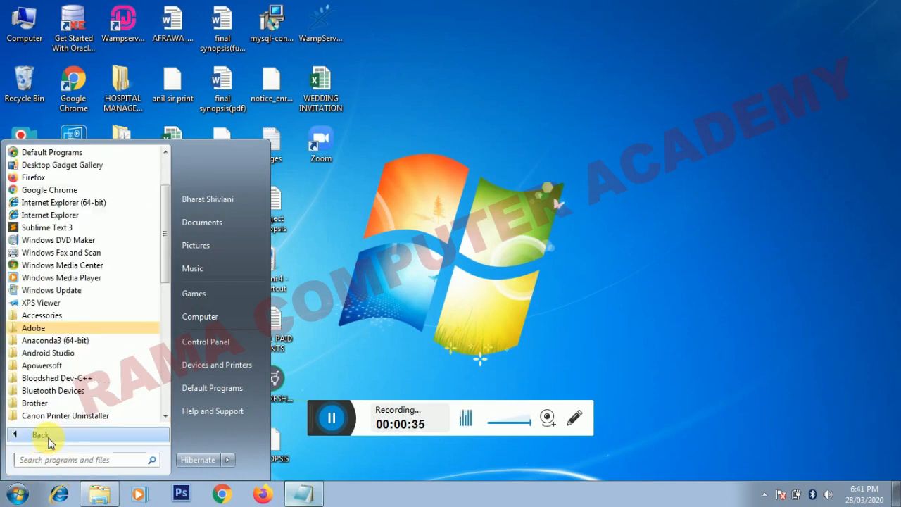
left_click(34, 330)
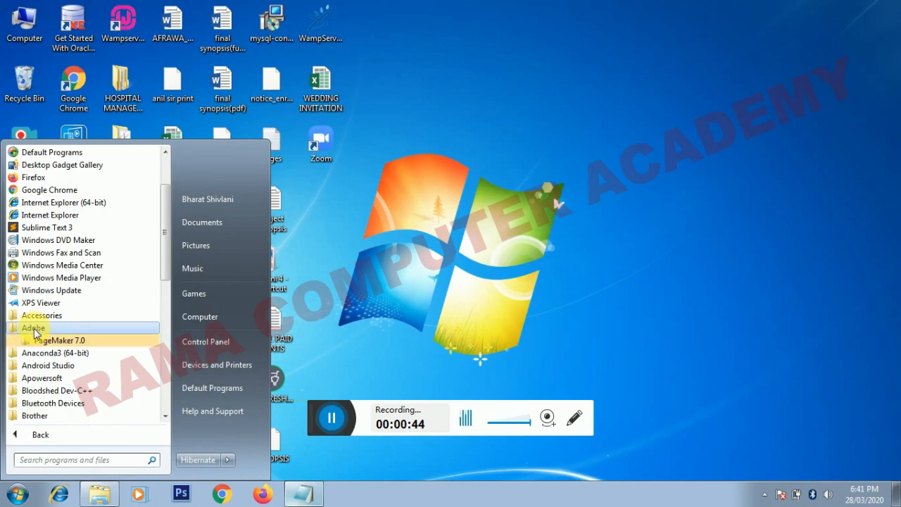
left_click(84, 344)
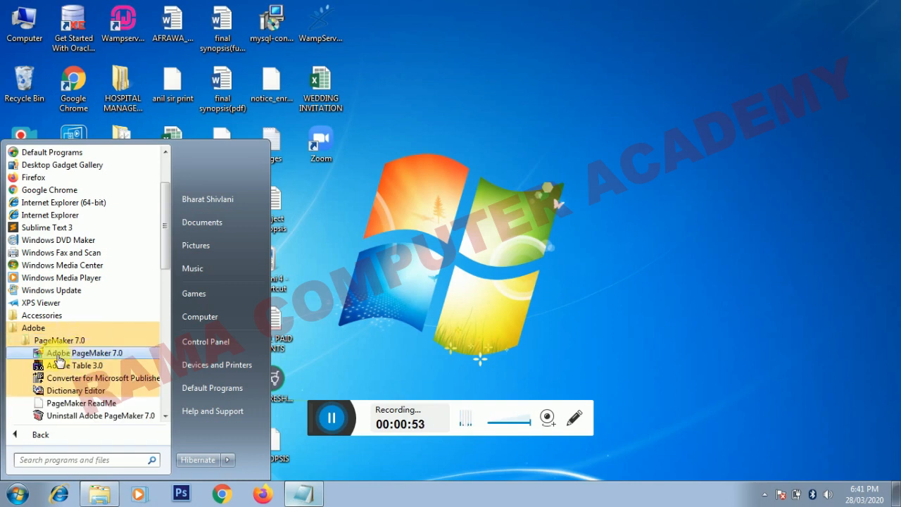
left_click(111, 358)
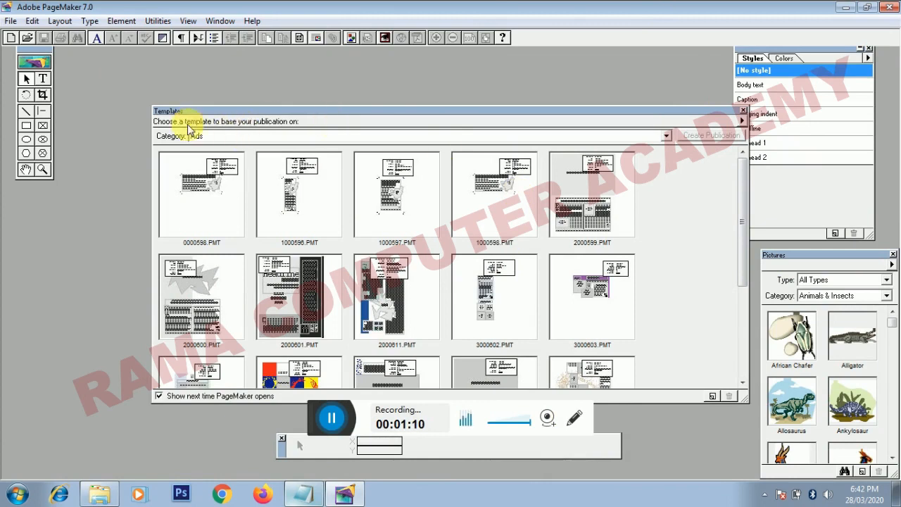
Close the Templates and Pictures palettes and reposition the toolbox and the Styles palette in the workspace
left_click_drag(190, 113, 175, 104)
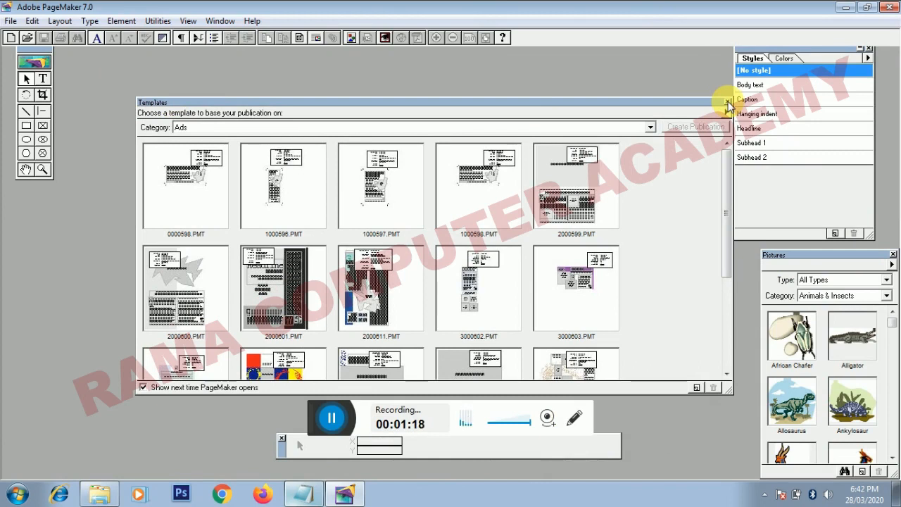
left_click(727, 103)
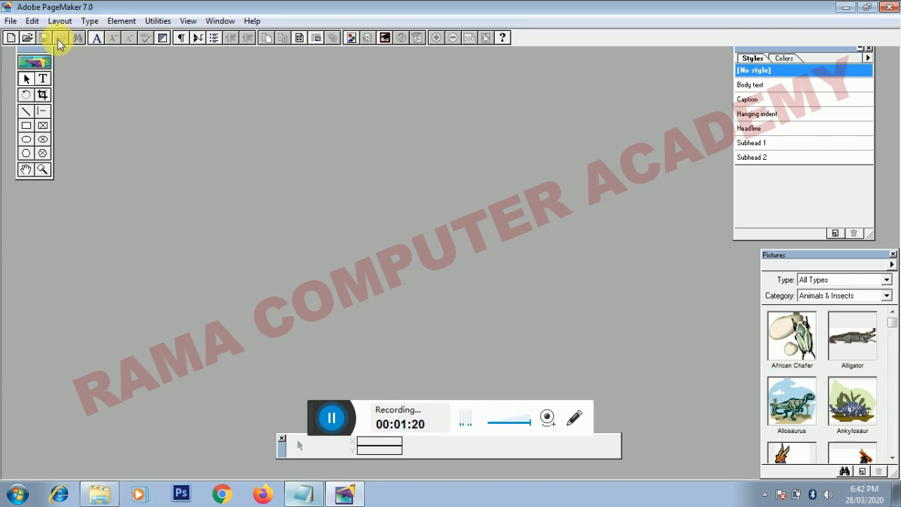
left_click_drag(40, 48, 54, 116)
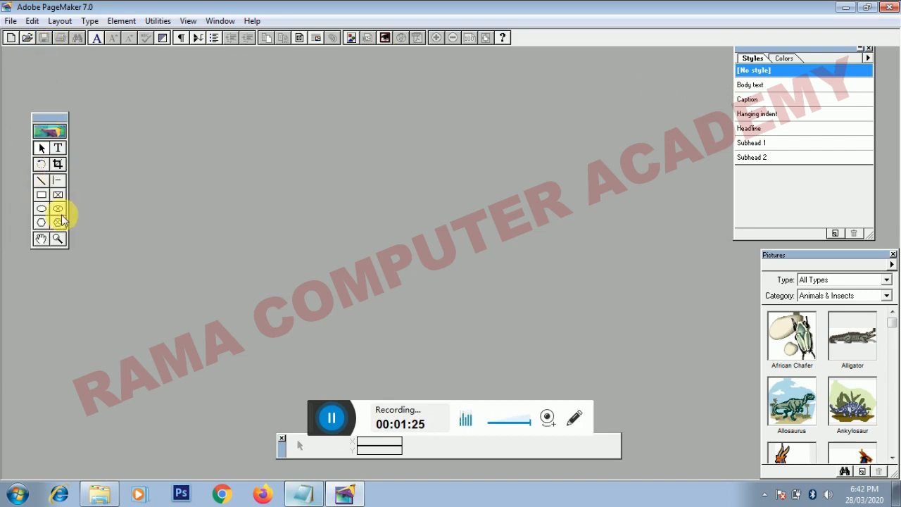
left_click_drag(811, 256, 784, 249)
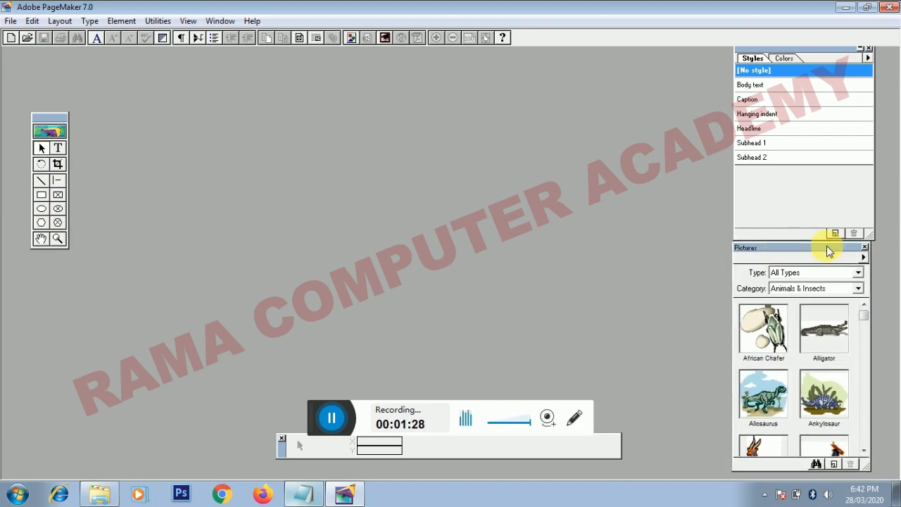
left_click(864, 248)
mouse_move(766, 56)
left_mouse_down()
mouse_move(765, 70)
mouse_move(784, 52)
mouse_move(779, 65)
left_mouse_up()
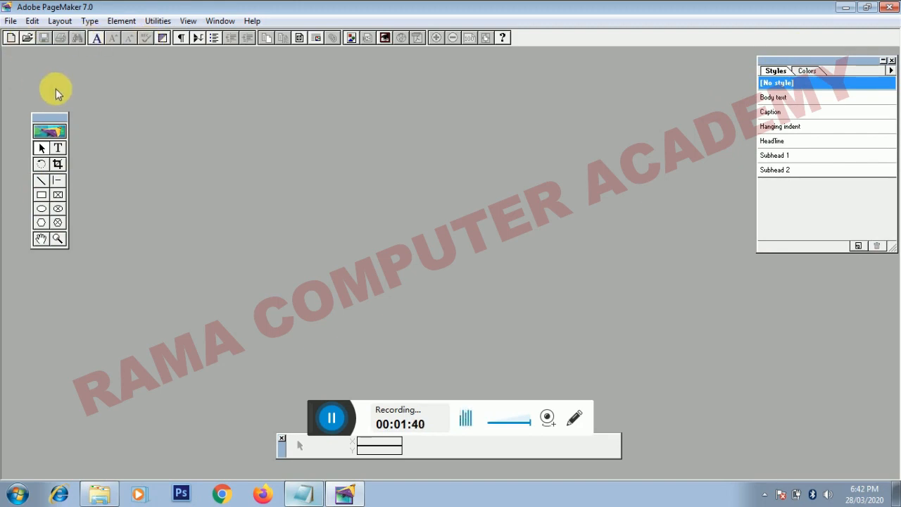
Start a new publication and set its page size to A4
left_click(12, 25)
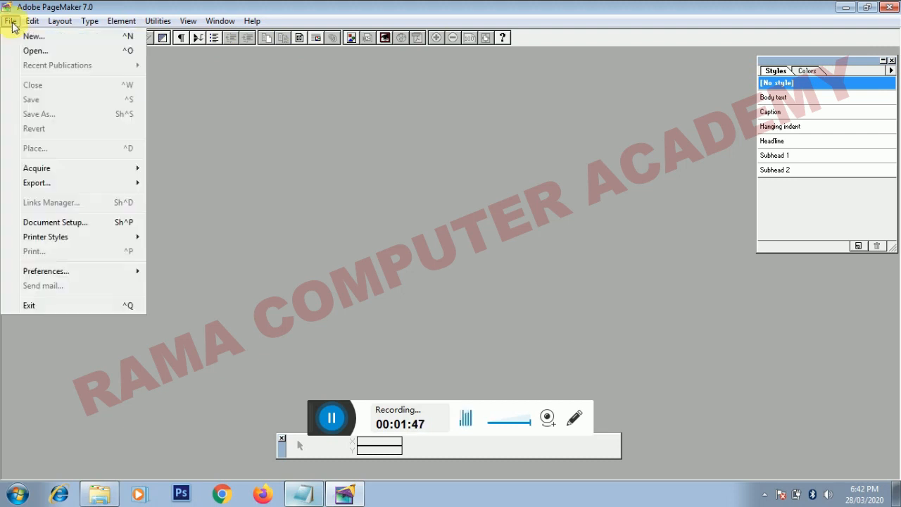
left_click(42, 41)
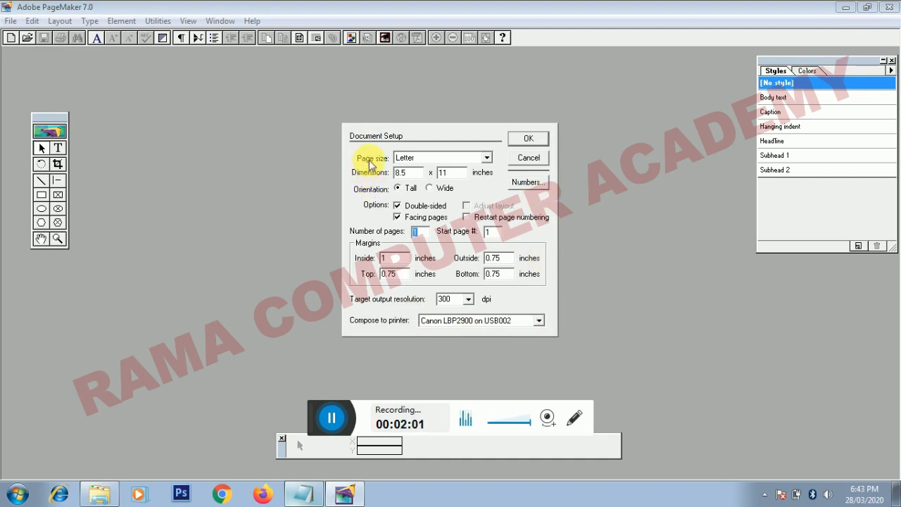
left_click(411, 159)
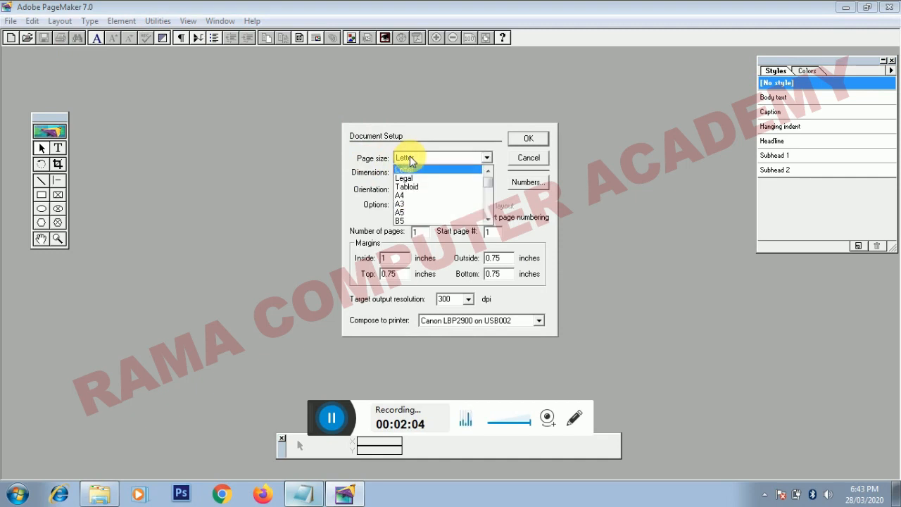
left_click(406, 197)
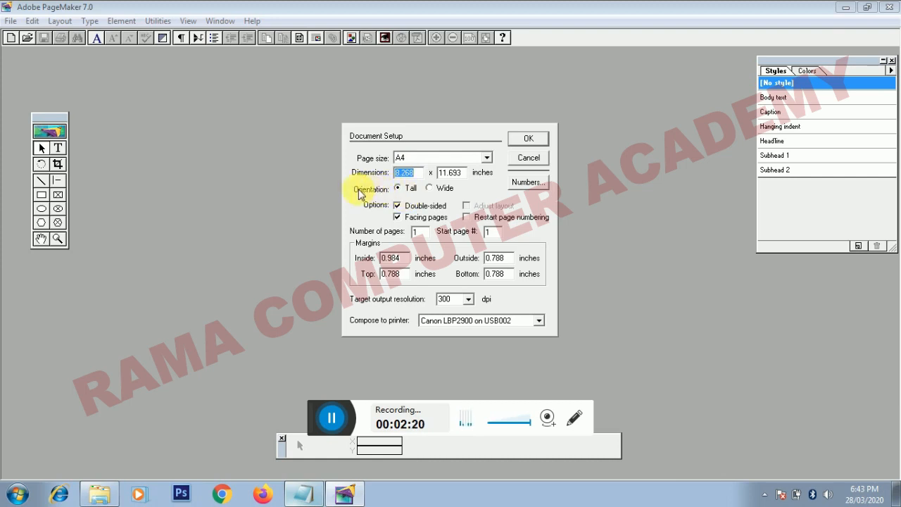
Try the Wide page orientation and switch back to Tall
left_click(429, 189)
left_click(398, 188)
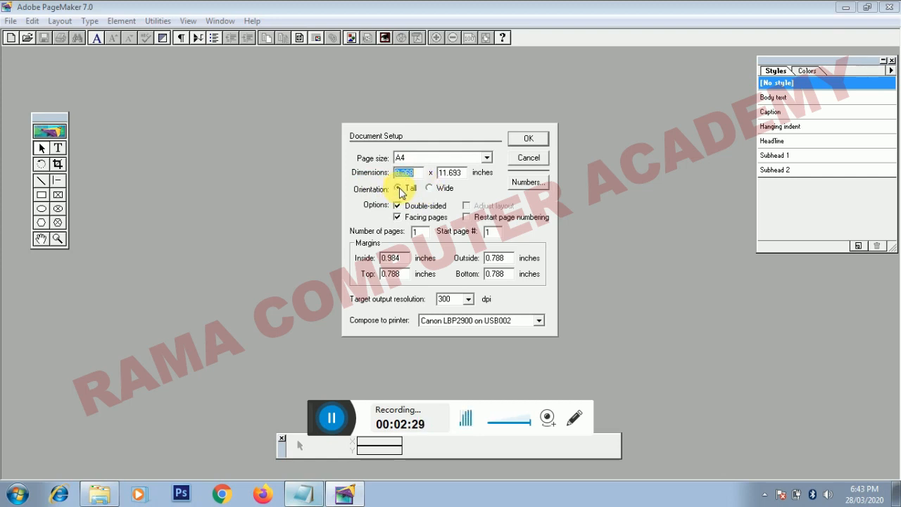
left_click(429, 189)
left_click(406, 191)
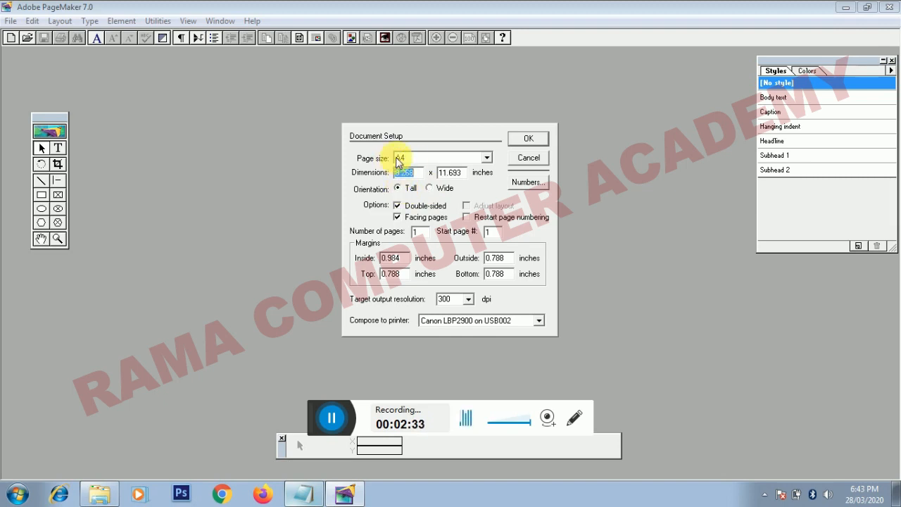
Try the A3 and A5 page sizes and return the page size to A4
left_click(419, 159)
left_click(403, 178)
left_click(401, 157)
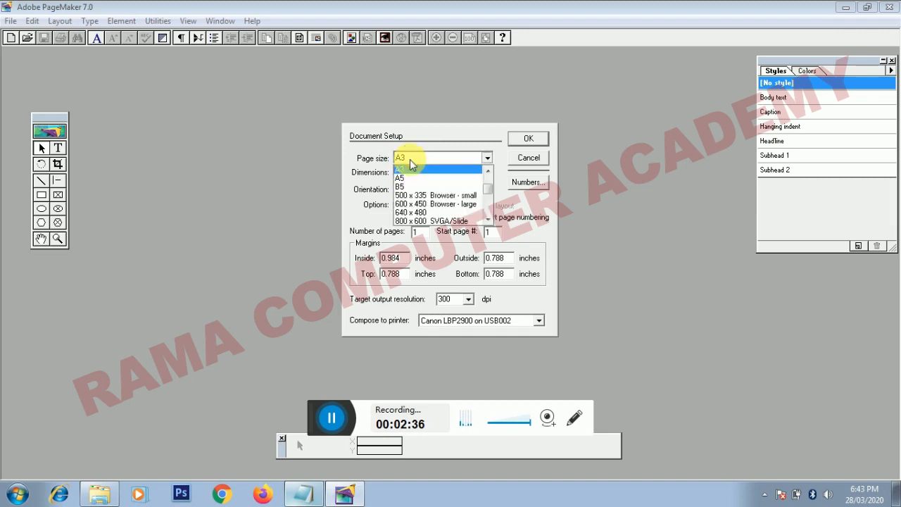
left_click(406, 179)
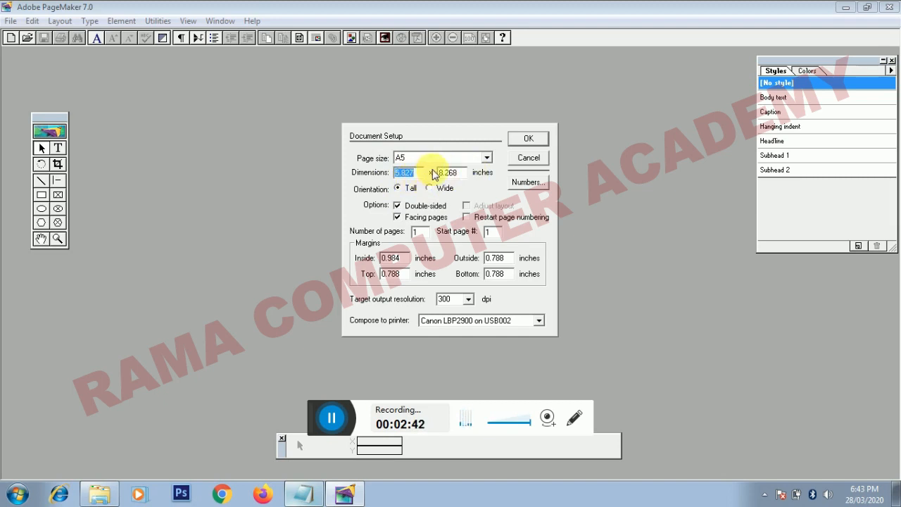
left_click(451, 159)
left_click(487, 171)
left_click(404, 178)
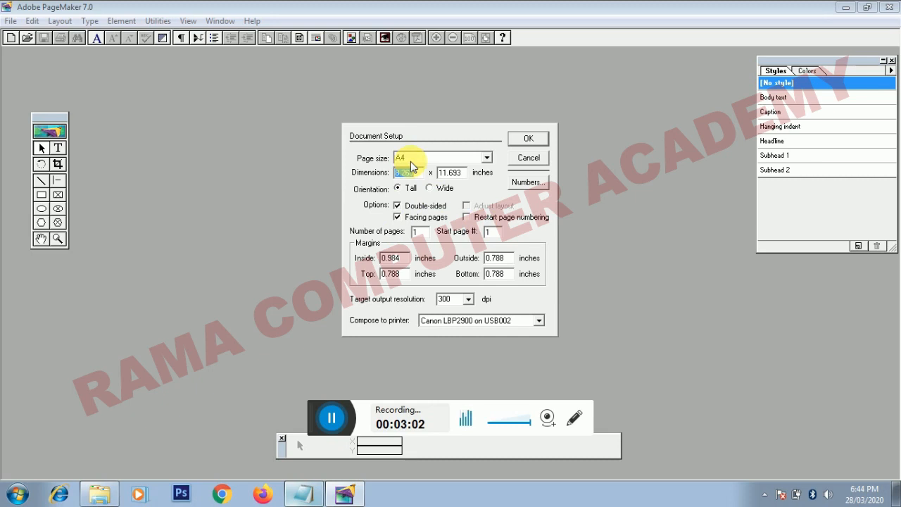
Create the publication with the chosen document setup and move the toolbox slightly closer to the page
left_click(514, 139)
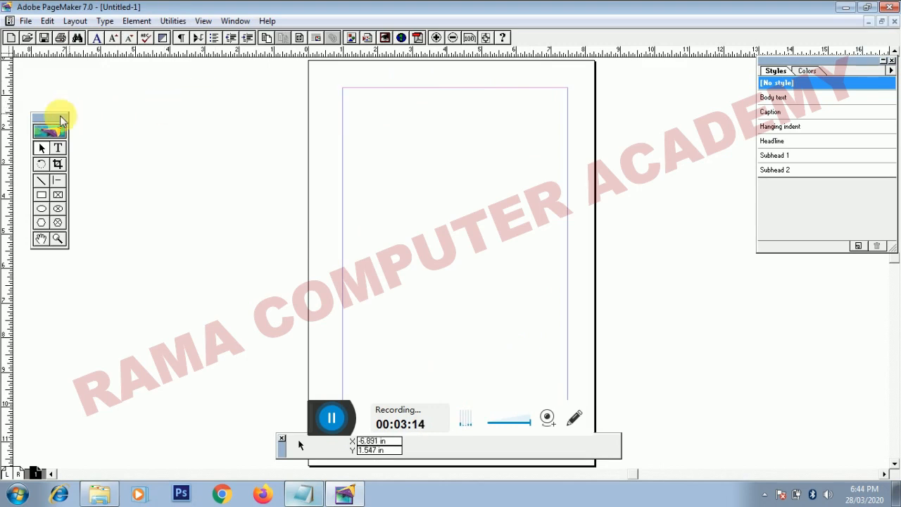
left_click_drag(59, 115, 76, 93)
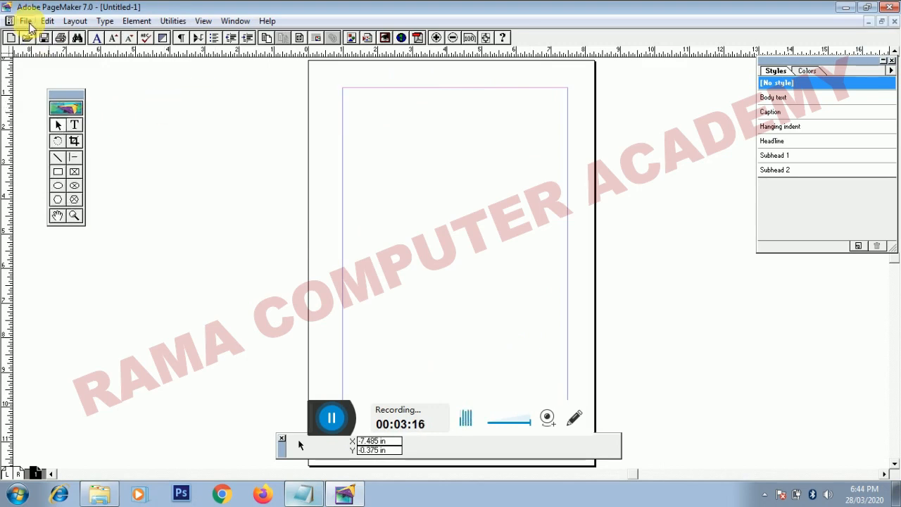
left_click(28, 22)
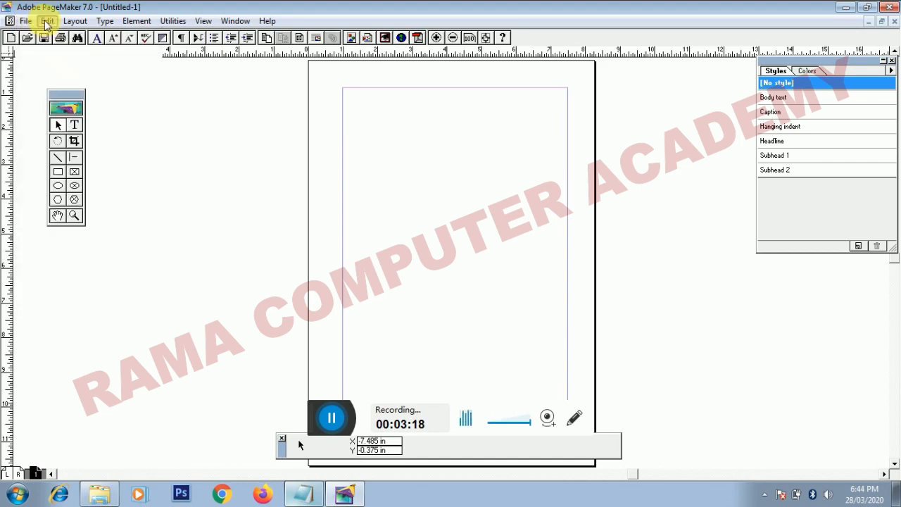
left_click(120, 22)
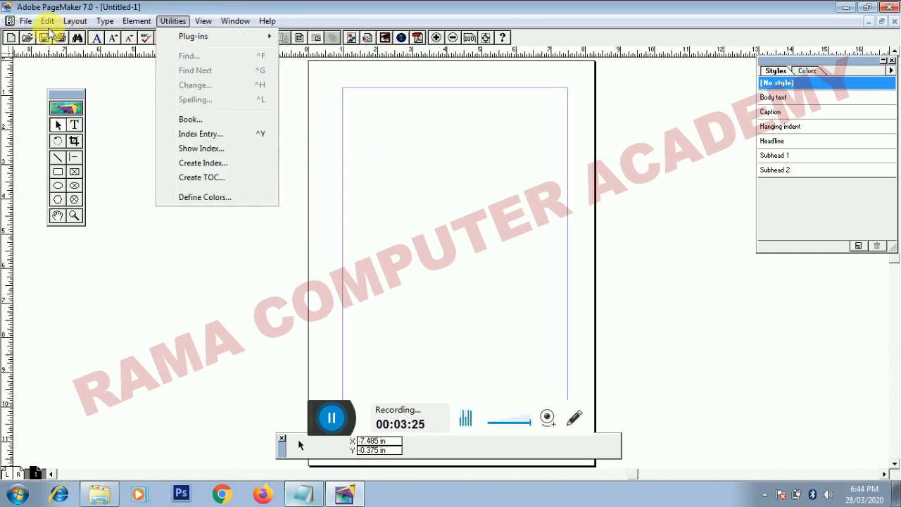
left_click(26, 22)
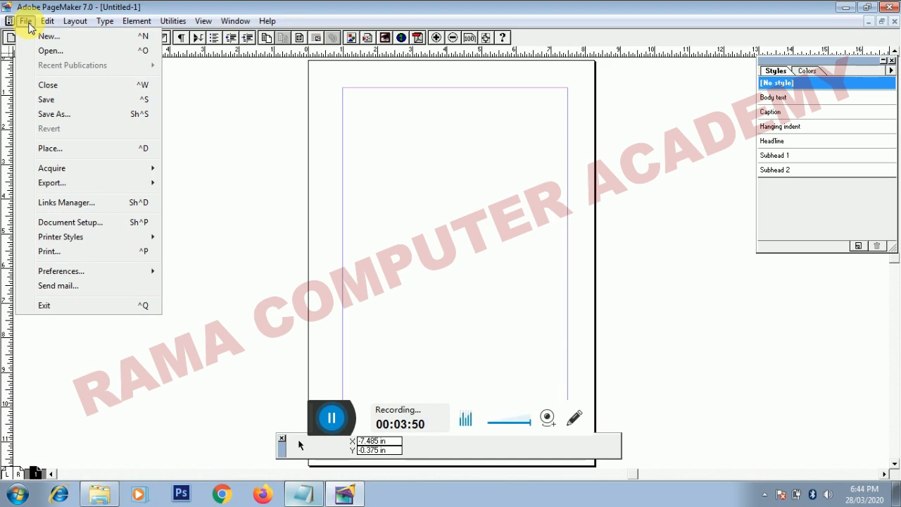
left_click(26, 21)
left_click(28, 22)
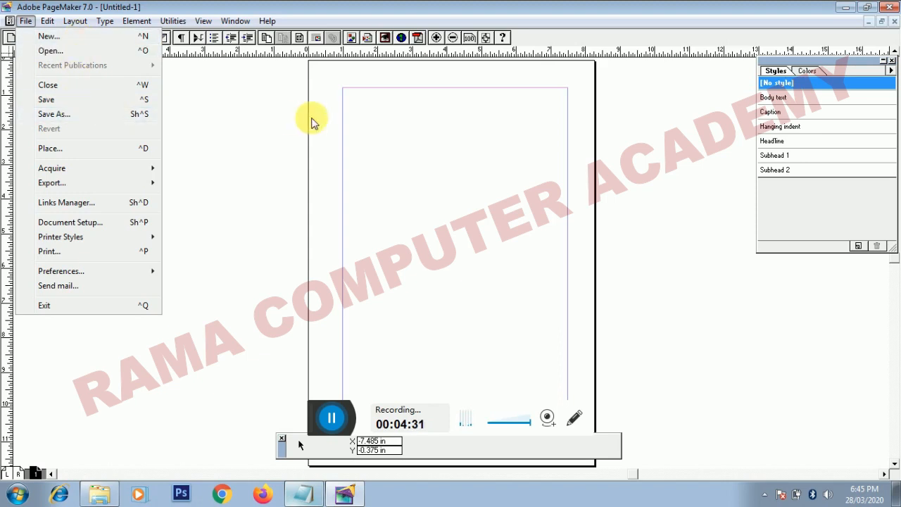
left_click(253, 115)
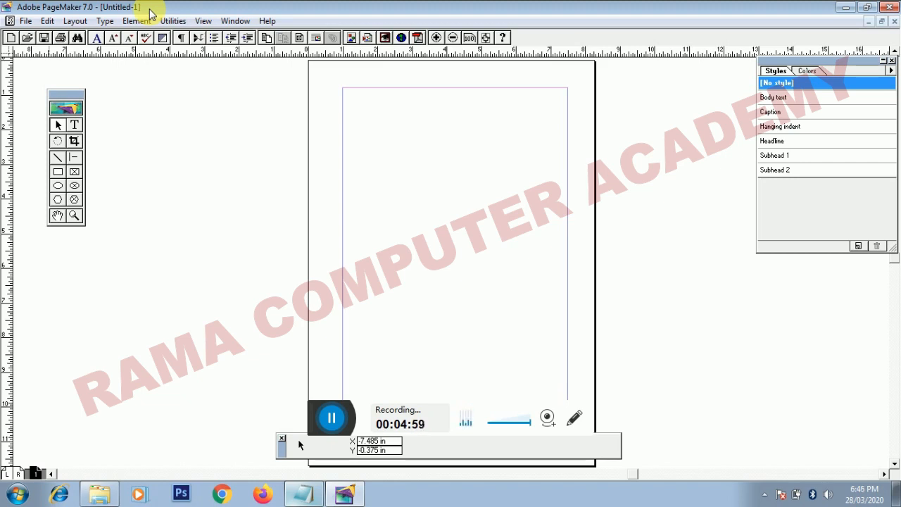
Create a second new publication with the default Letter page setup of 8.5 x 11 inches
left_click(28, 23)
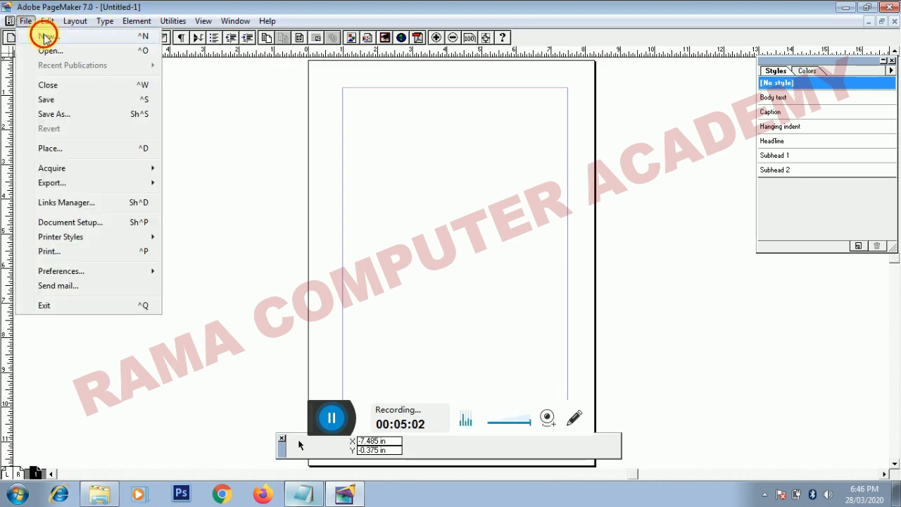
left_click(39, 35)
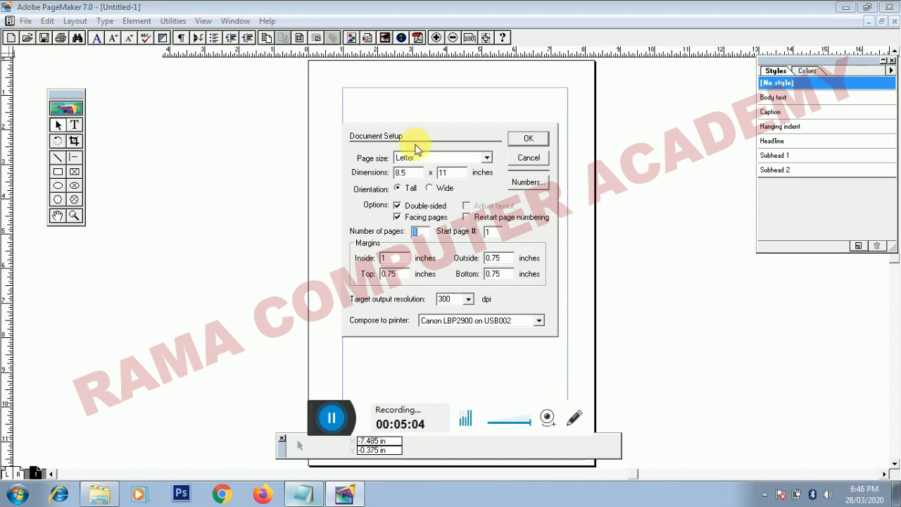
left_click(521, 142)
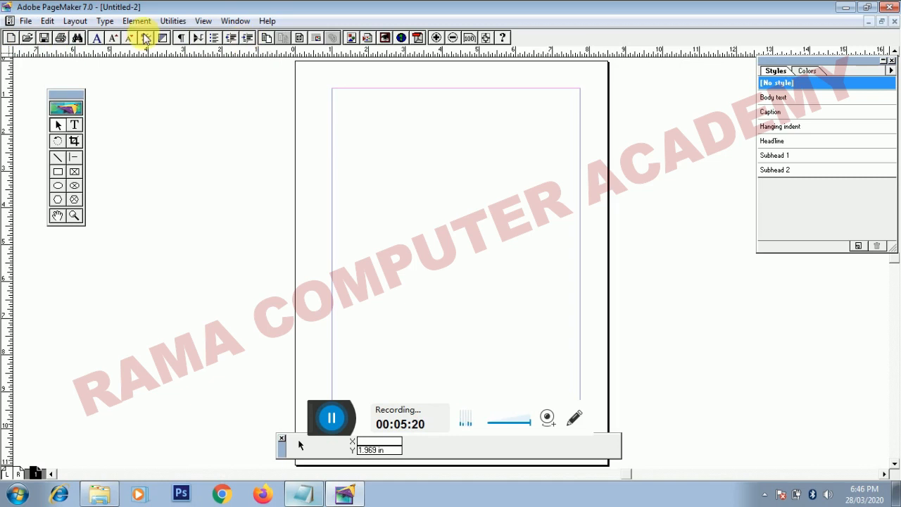
left_click(12, 38)
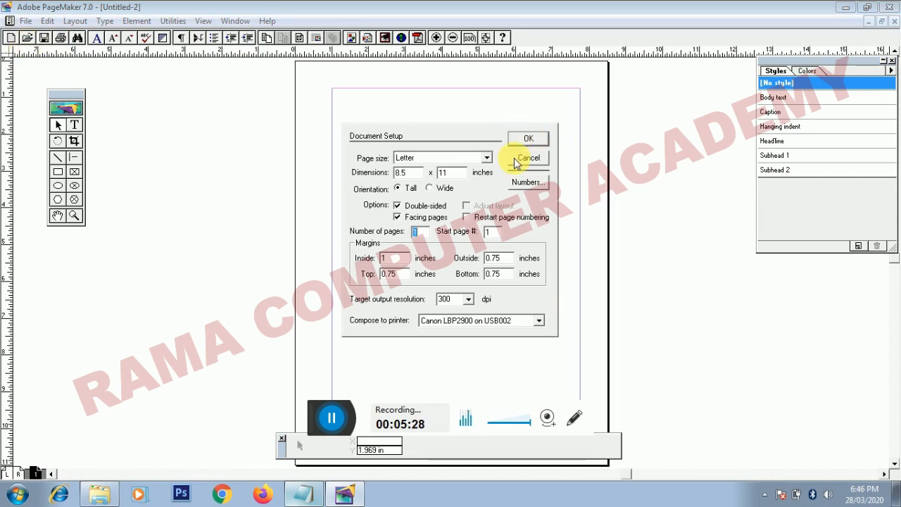
left_click(516, 161)
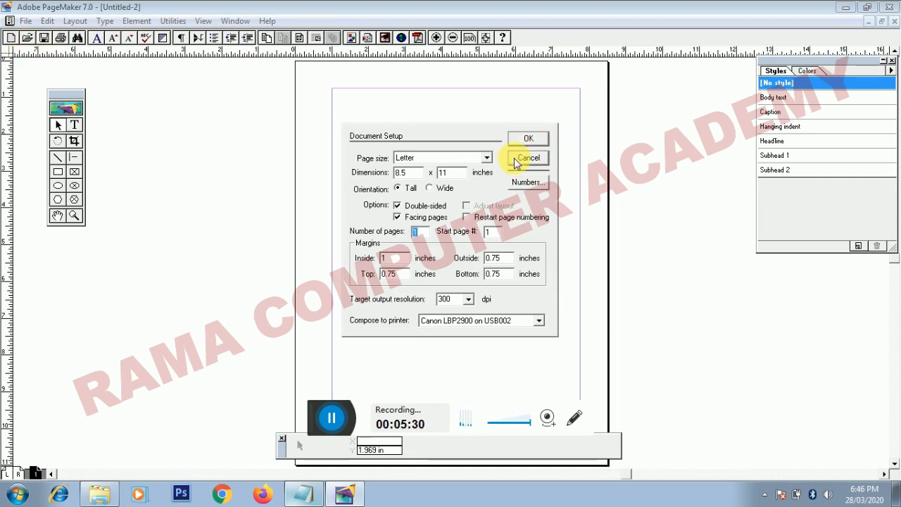
Look at the Open Publication dialog in the Documents folder and close it without opening a file
left_click(29, 42)
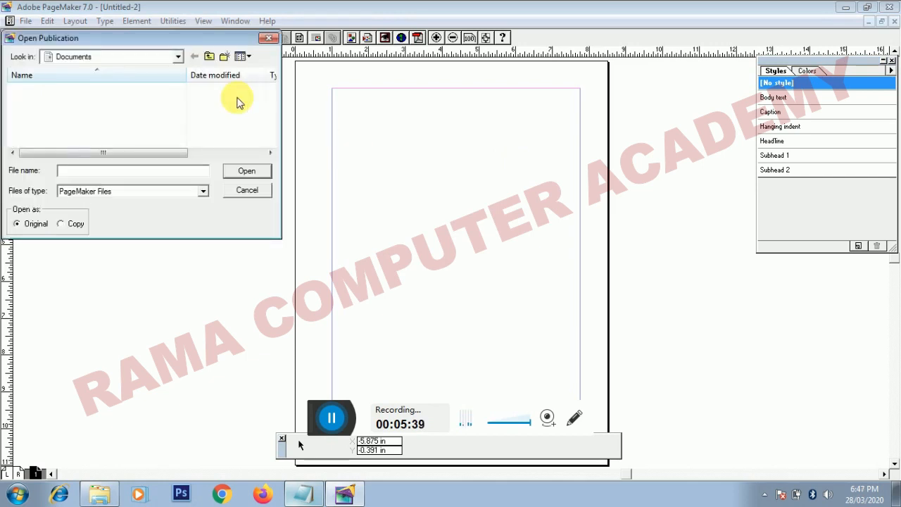
left_click_drag(90, 41, 304, 139)
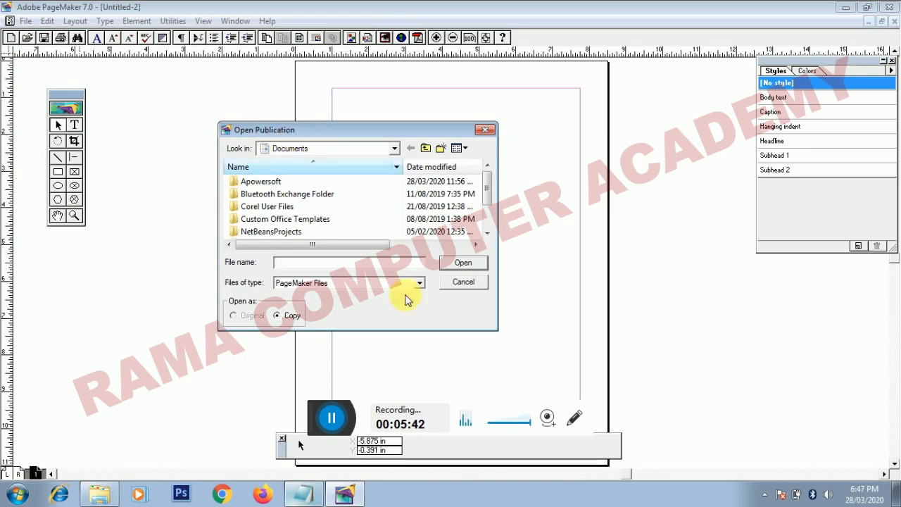
left_click(463, 283)
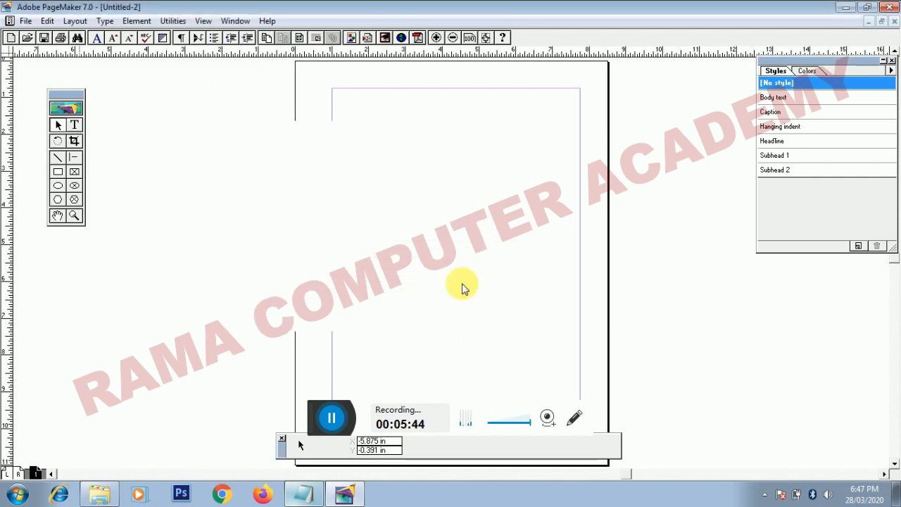
Save the publication to the Desktop under the file name demo
left_click(45, 40)
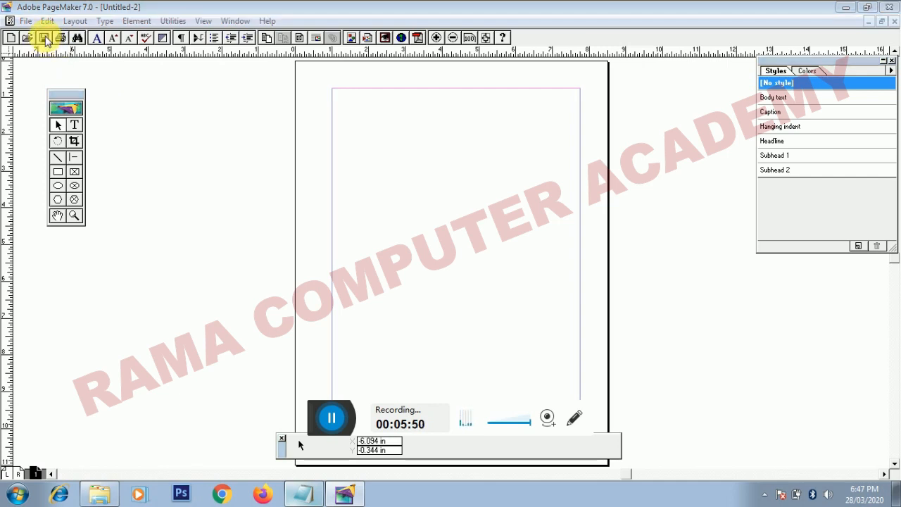
left_click_drag(46, 41, 235, 120)
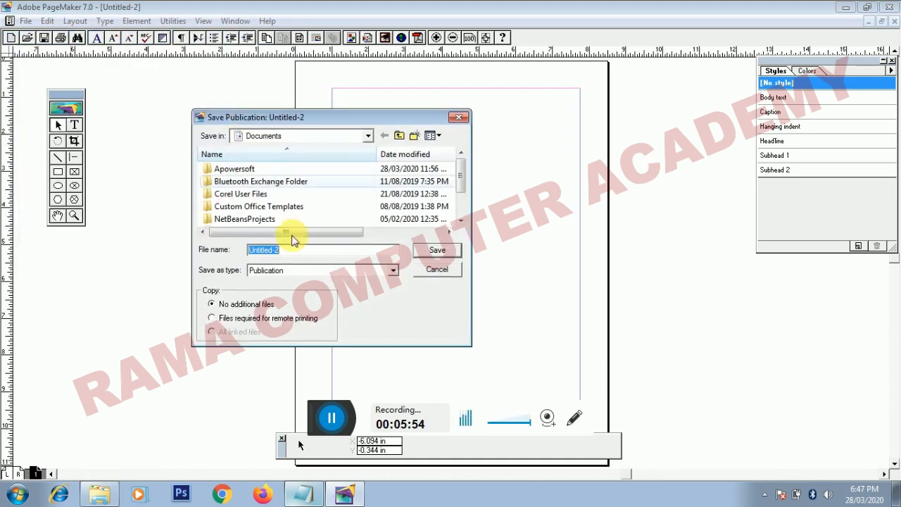
left_click(325, 137)
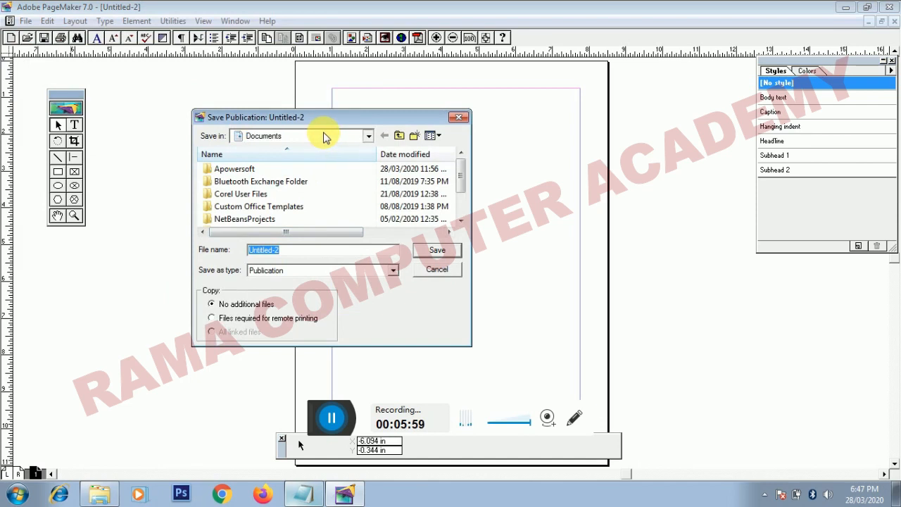
left_click(325, 136)
left_click(259, 149)
left_click(291, 254)
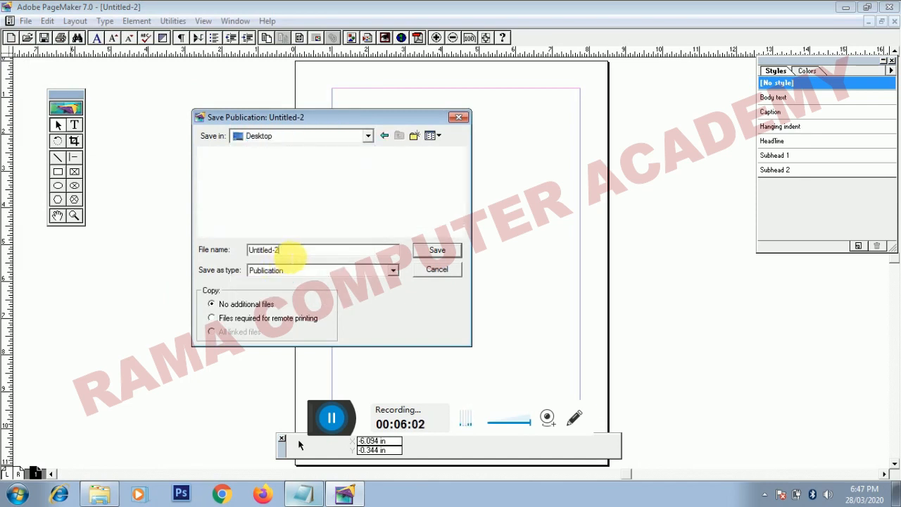
left_click_drag(290, 252, 243, 250)
type("demo")
left_click(436, 250)
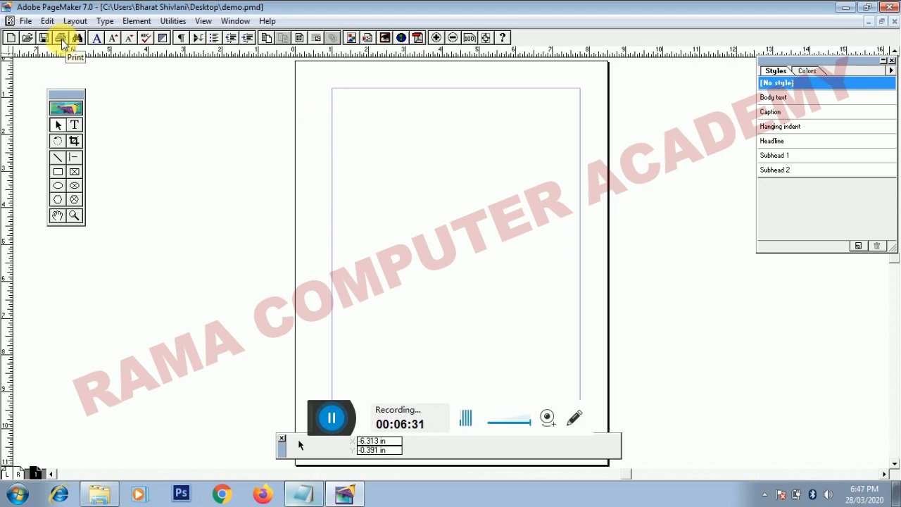
Draw a rectangle about 3.6 by 2.3 inches in the upper part of the page
left_click(59, 172)
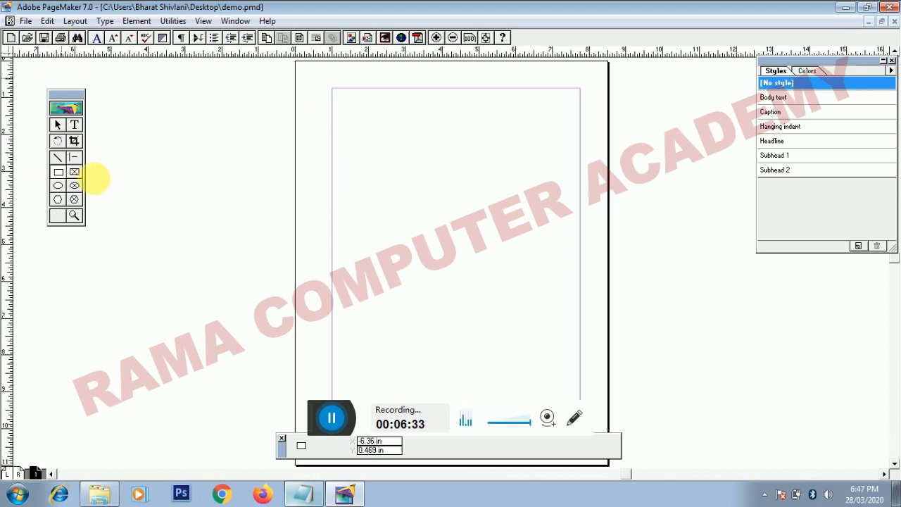
left_click_drag(349, 149, 482, 234)
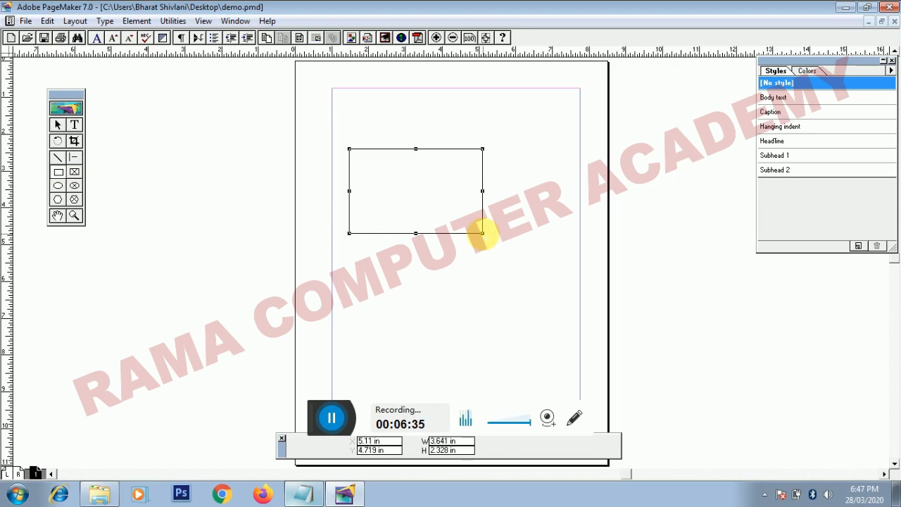
Try print settings with the Canon LBP2900 printer and 4 copies, and cancel without printing
left_click(62, 40)
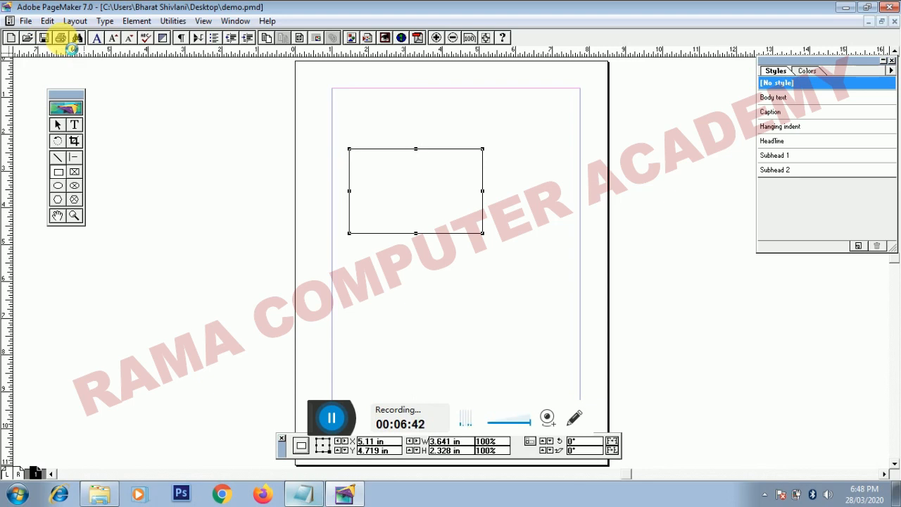
left_click(61, 37)
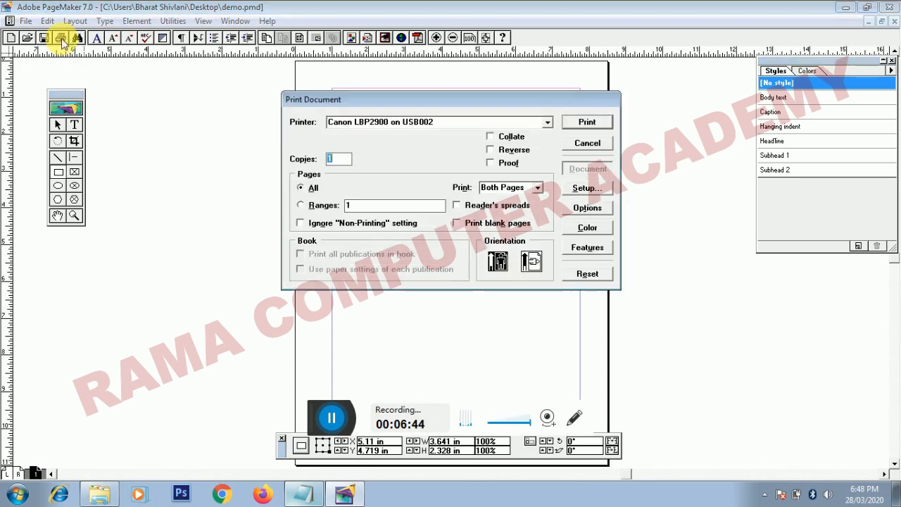
left_click(496, 124)
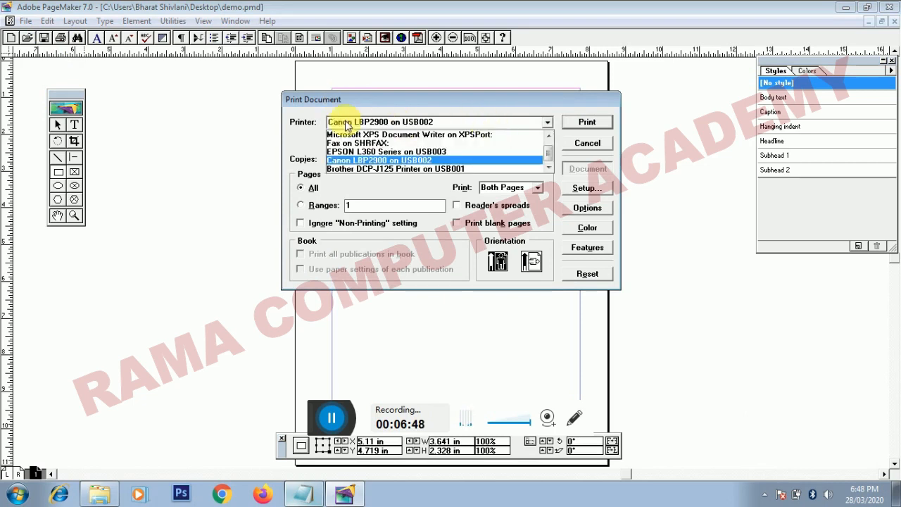
left_click(350, 161)
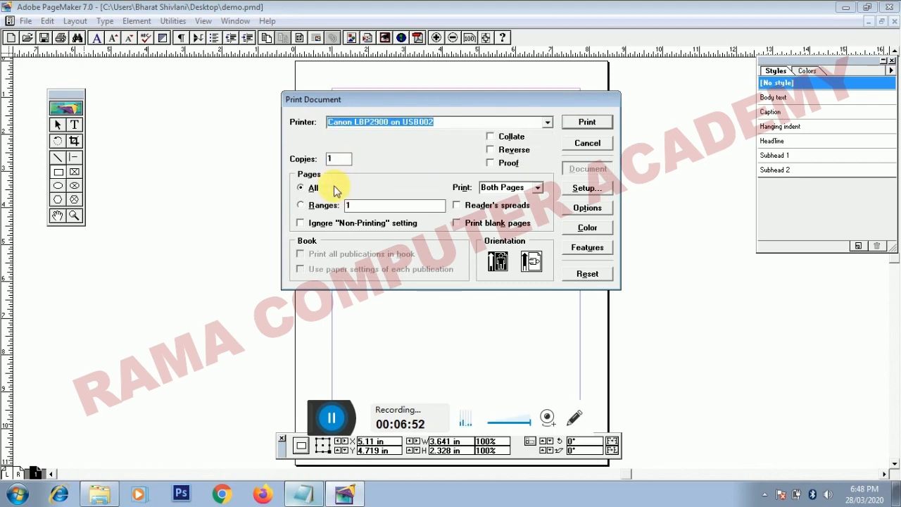
left_click(328, 161)
left_click_drag(328, 161, 323, 160)
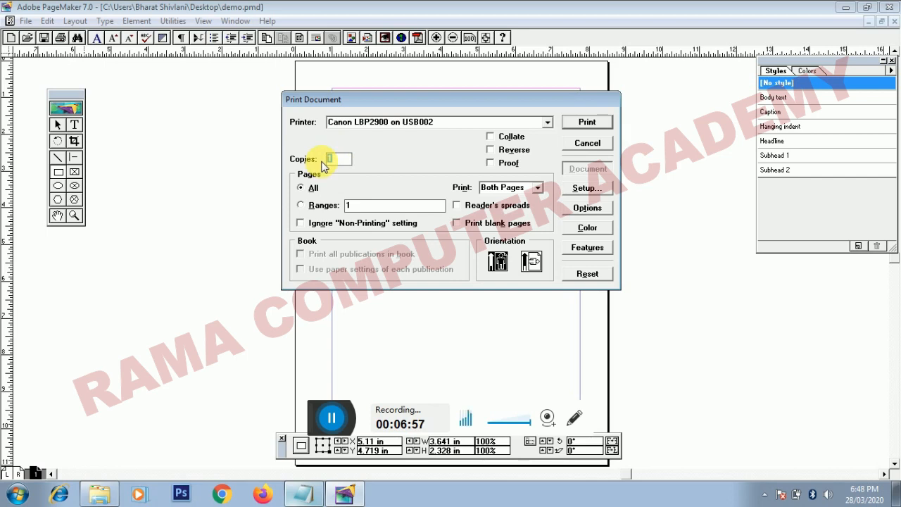
type("4")
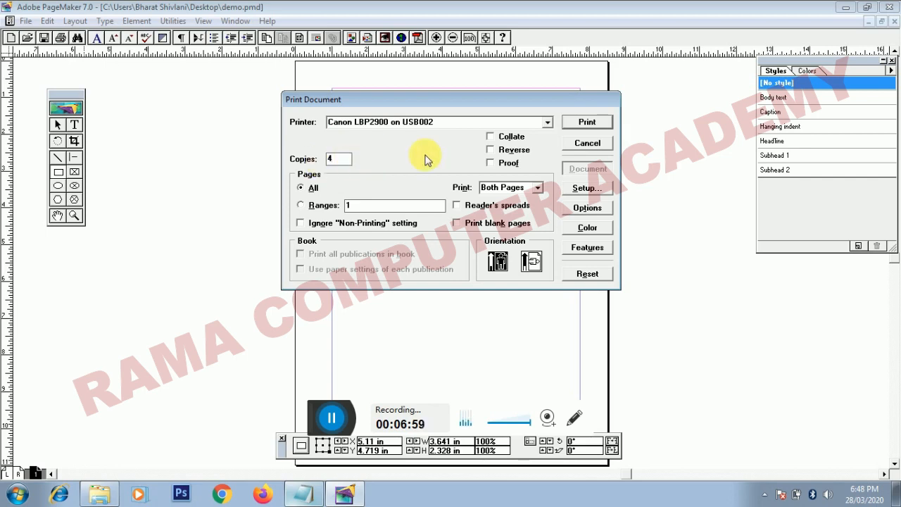
left_click(336, 159)
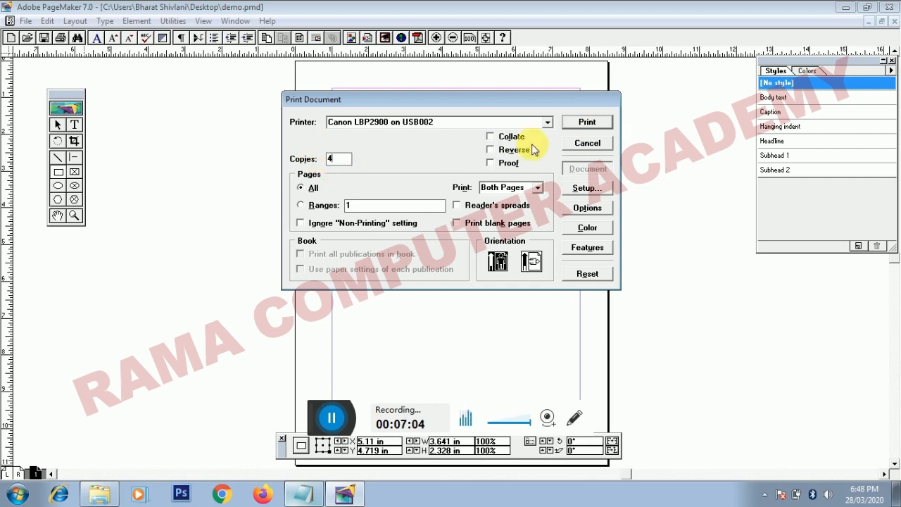
left_click(569, 144)
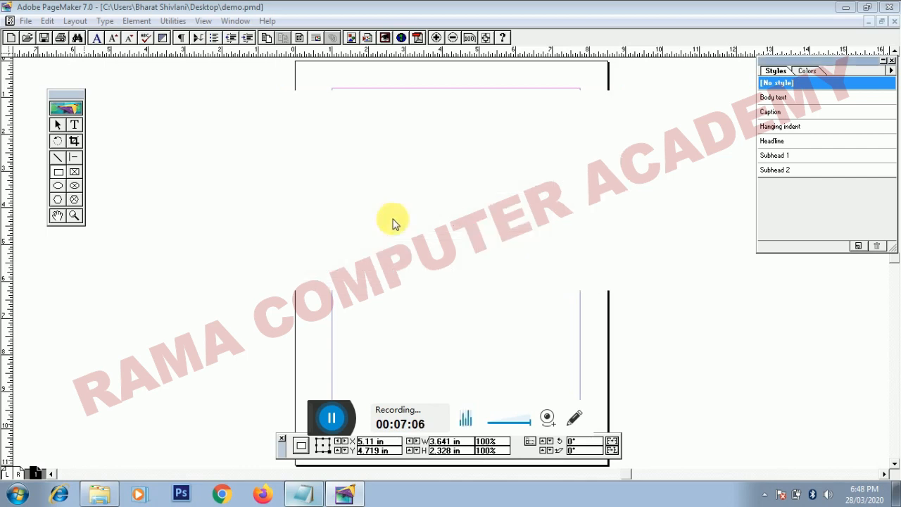
Delete the rectangle from the page
left_click(59, 124)
left_click(405, 231)
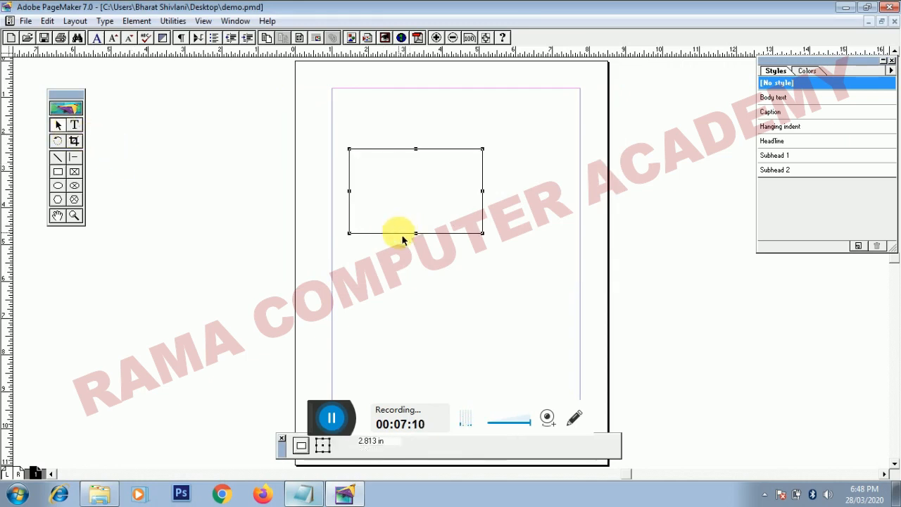
key("Delete")
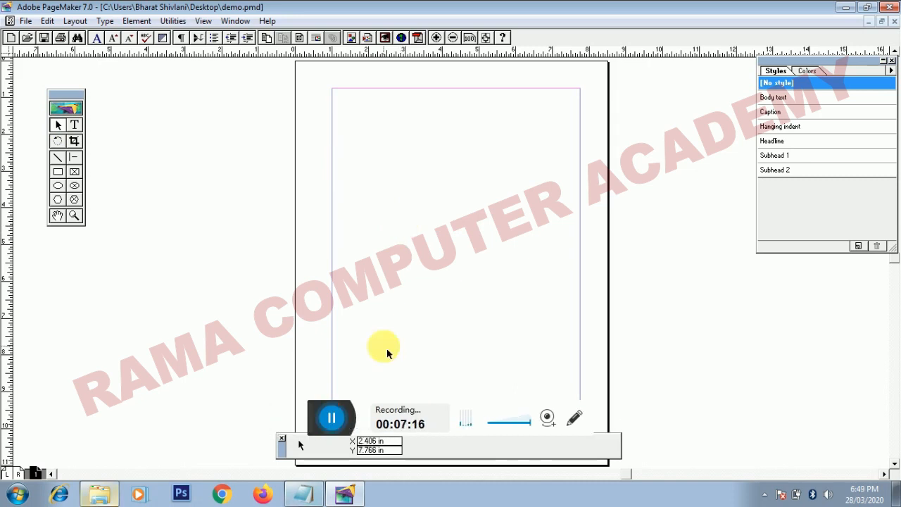
Move the toolbox closer to the page and draw two rectangles, about 2.9 by 1.8 inches and 4.3 by 2.4 inches, one below the other
left_click_drag(68, 97, 136, 121)
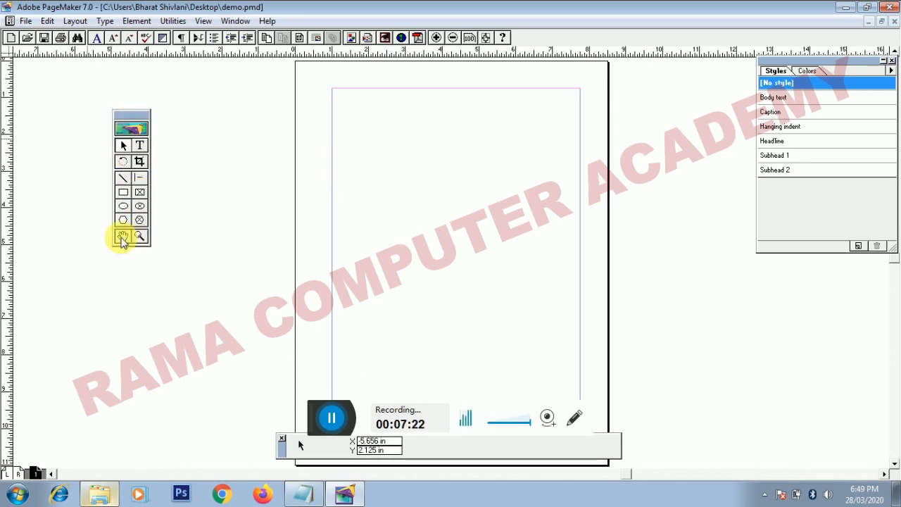
left_click(122, 194)
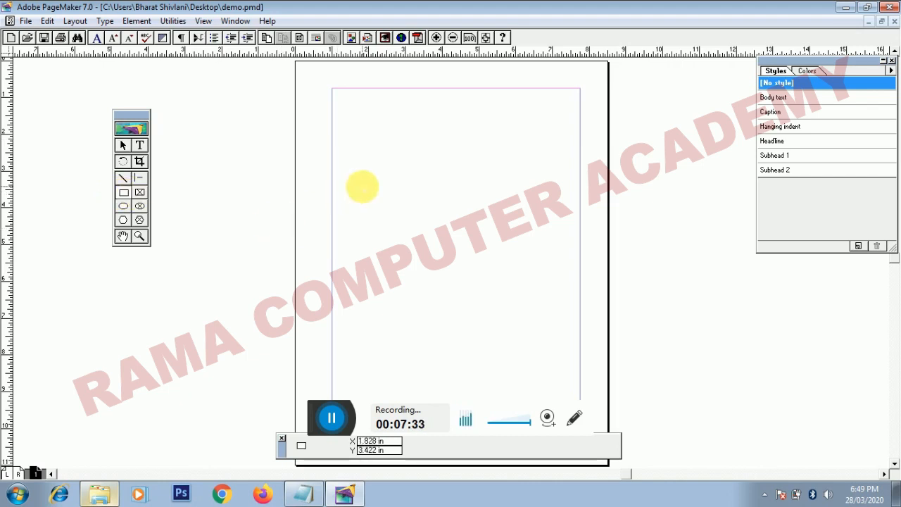
left_click_drag(358, 184, 465, 250)
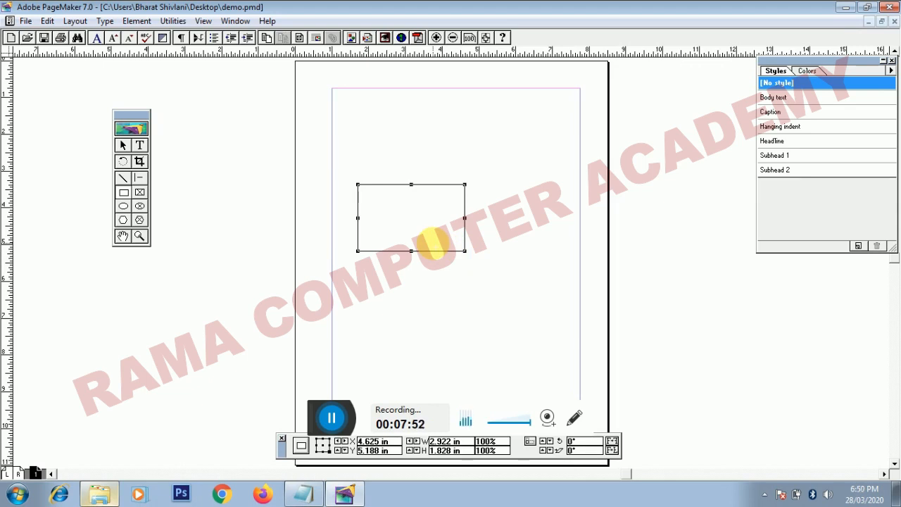
left_click_drag(349, 283, 507, 369)
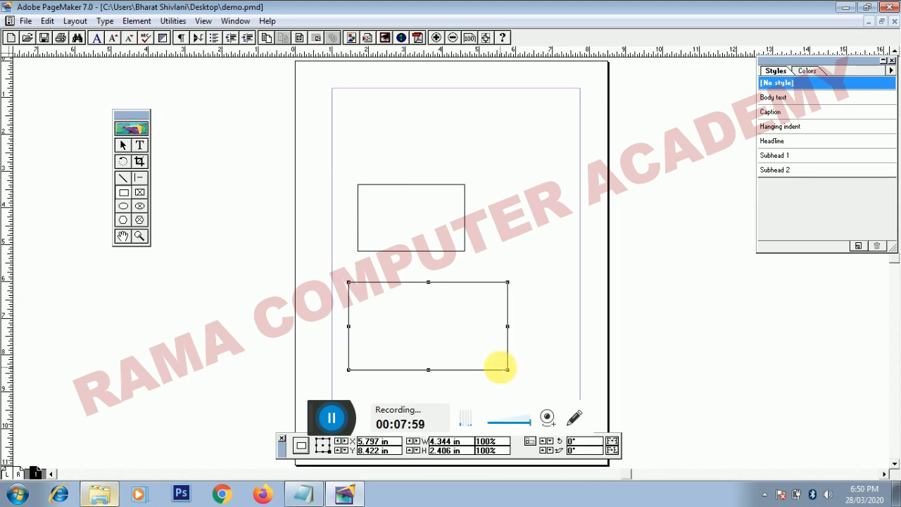
Draw a circle above the rectangles and an ellipse about 3.8 by 1.6 inches across the page's right edge
left_click(123, 205)
left_click(124, 206)
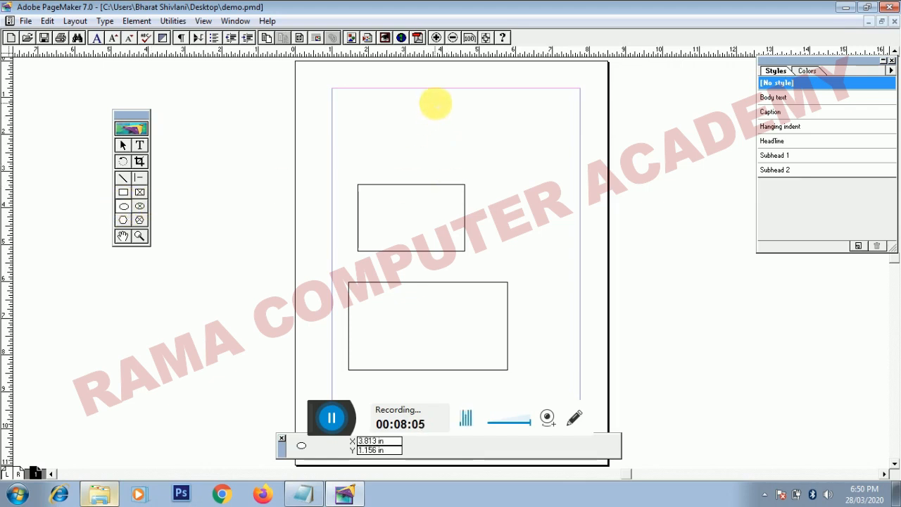
left_click_drag(435, 104, 649, 272)
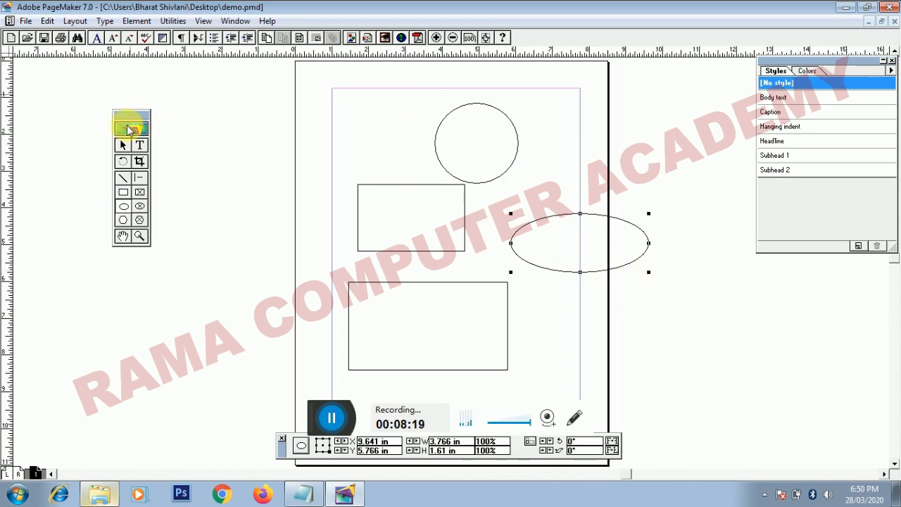
Draw a hexagon about 3.6 by 3 inches on the pasteboard beside the page's left edge
left_click(123, 221)
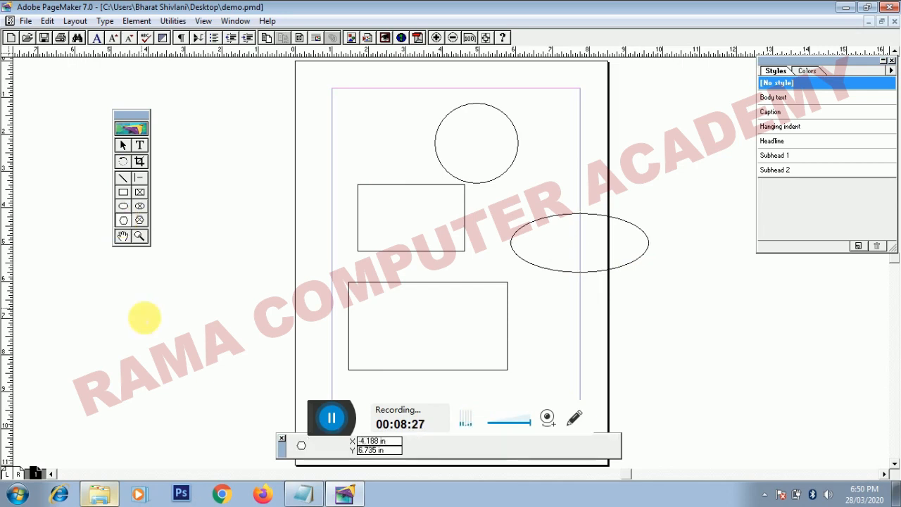
mouse_move(146, 280)
left_mouse_down()
mouse_move(217, 374)
mouse_move(278, 390)
left_mouse_up()
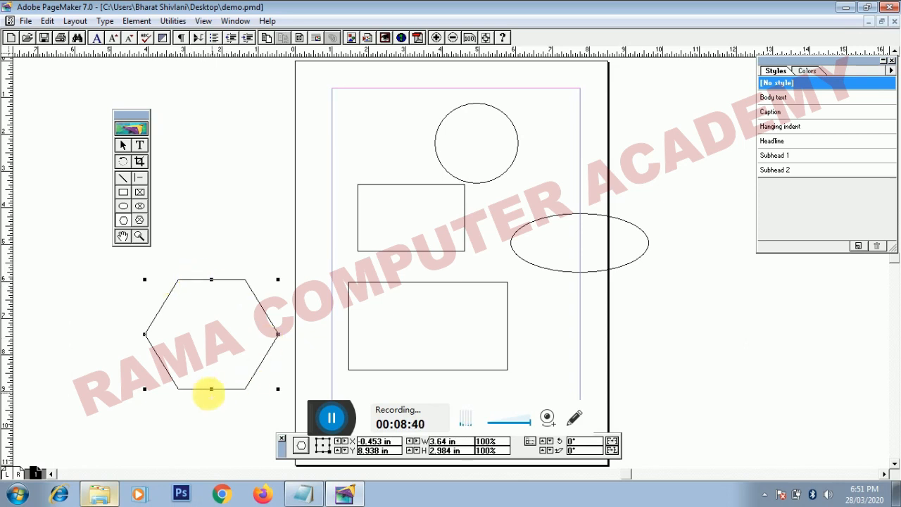
key("alt+p")
key("alt+p")
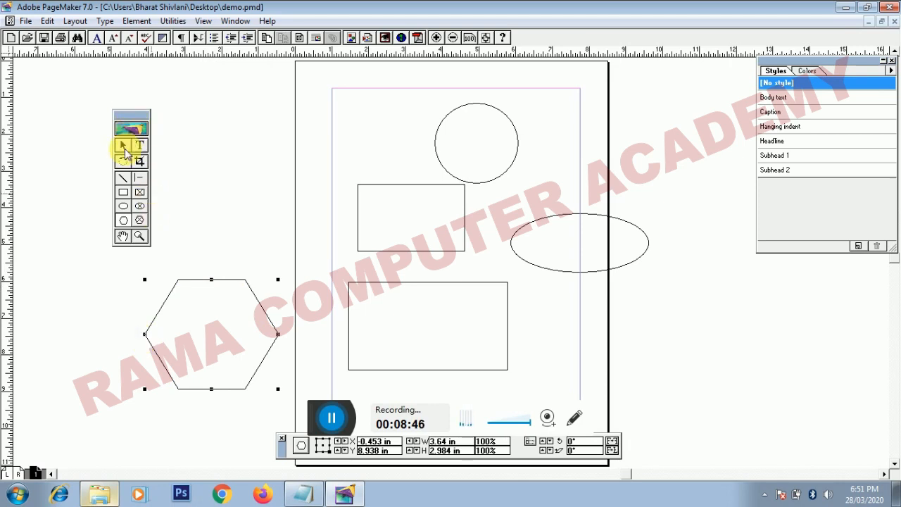
Change the hexagon on the pasteboard into a 10-sided polygon through the Polygon Settings
left_click(134, 23)
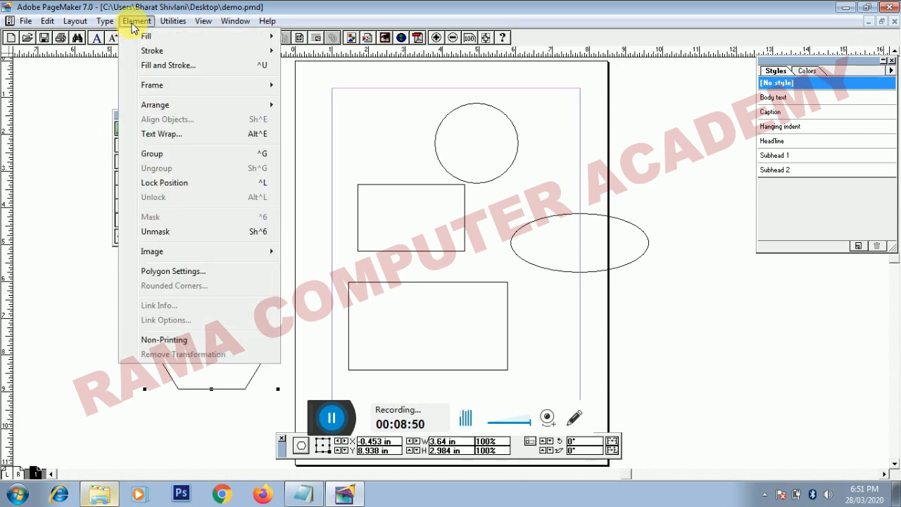
left_click(134, 23)
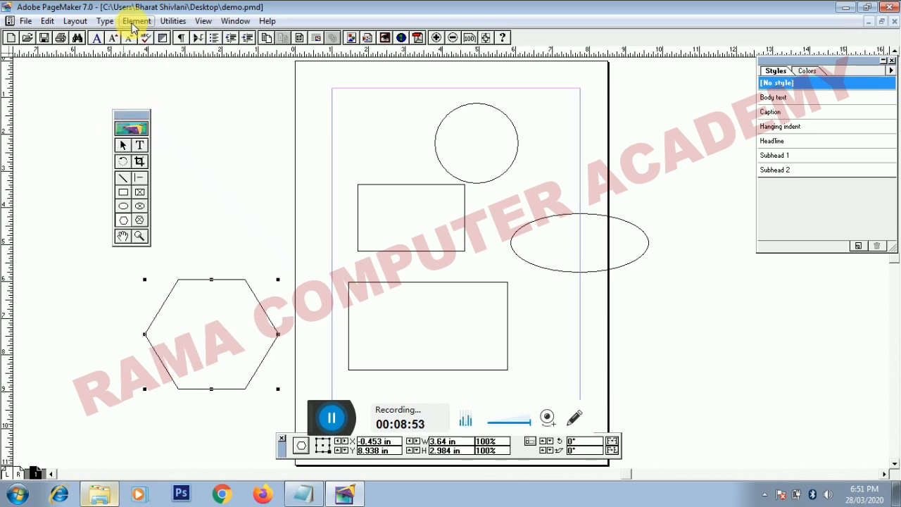
left_click(134, 23)
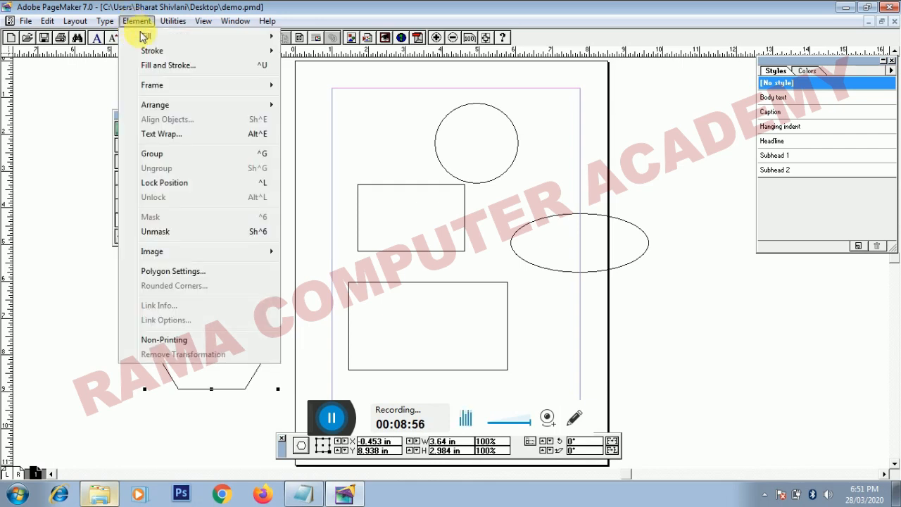
left_click(175, 278)
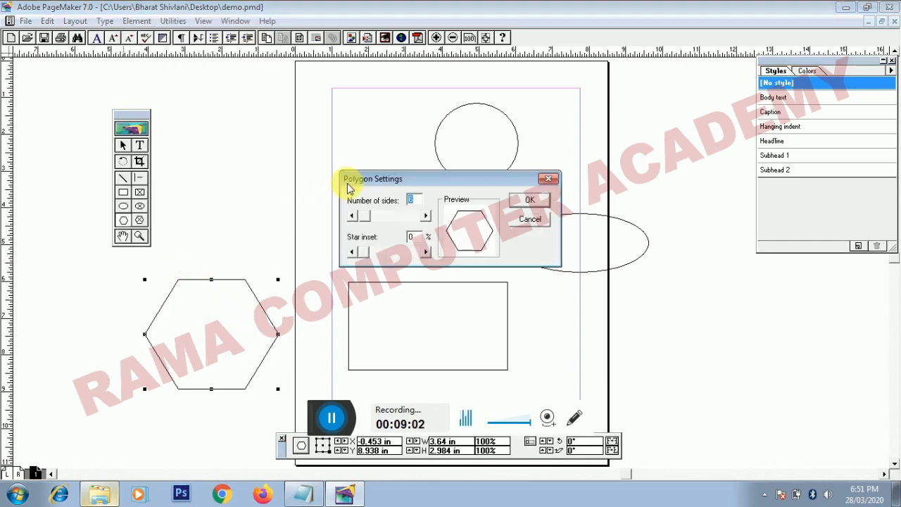
left_click_drag(347, 178, 182, 164)
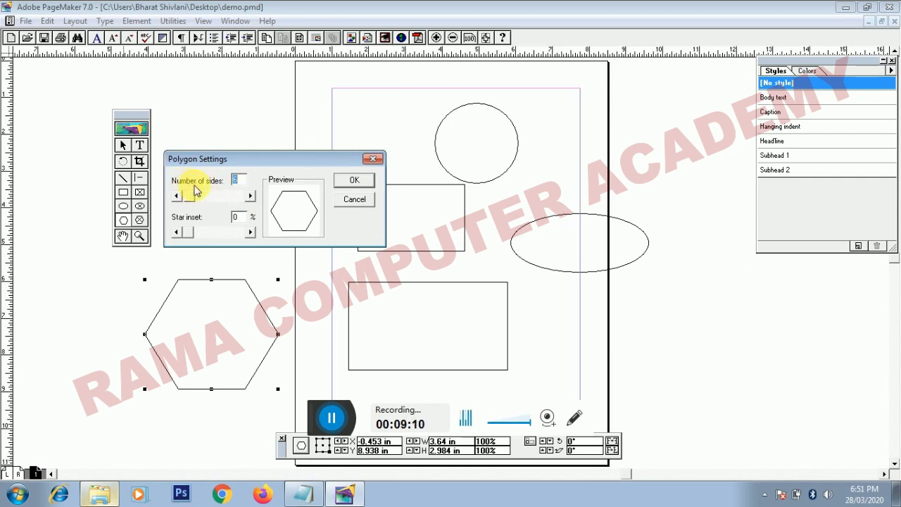
left_click(250, 197)
left_click(250, 196)
left_click(250, 197)
left_click(250, 197)
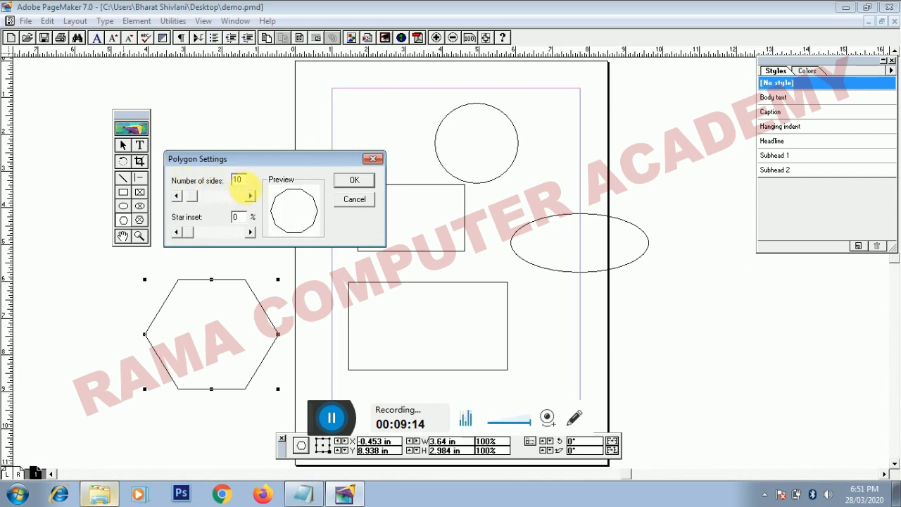
left_click(352, 180)
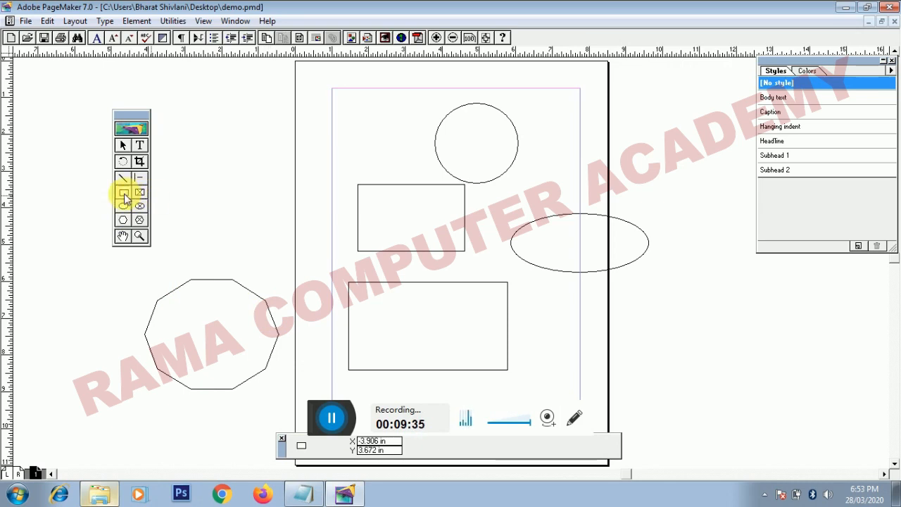
Draw a rectangular frame about 3.5 by 2 inches above the ten-sided polygon, overlapping the page's left edge
left_click(123, 207)
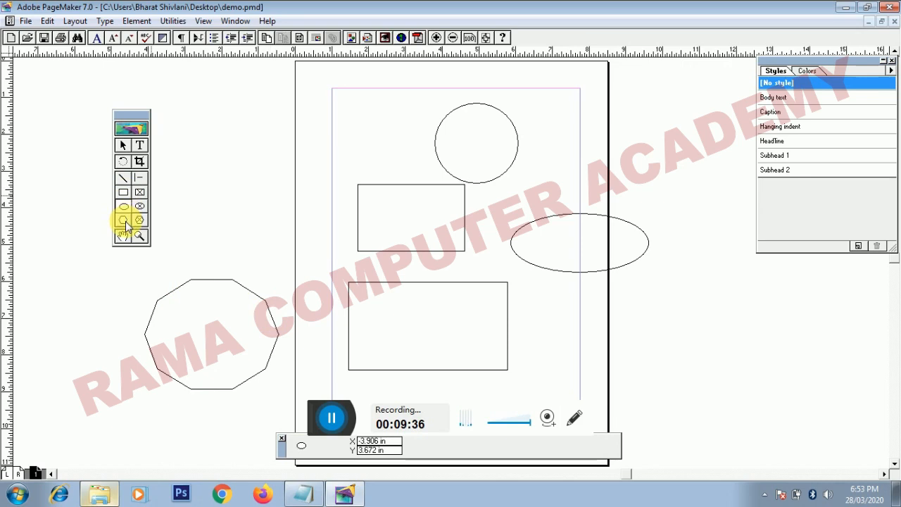
left_click(126, 222)
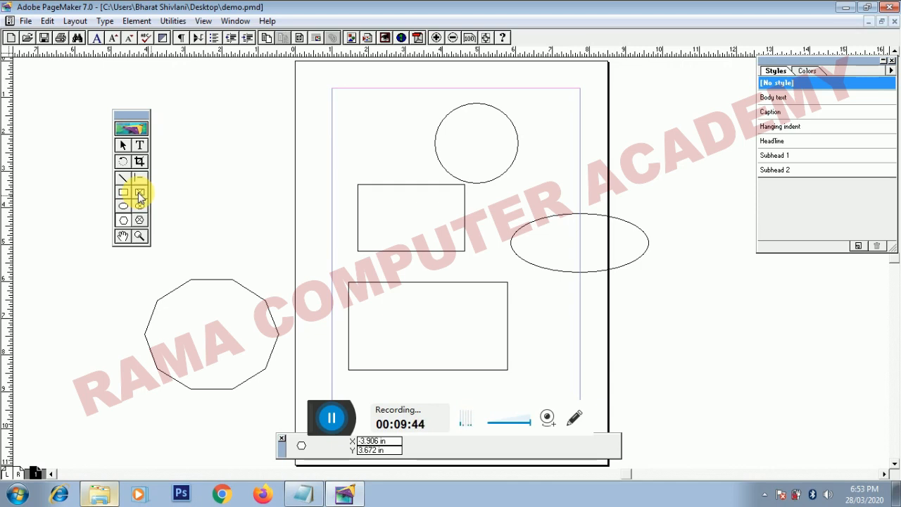
left_click(139, 193)
mouse_move(181, 122)
left_mouse_down()
mouse_move(234, 176)
mouse_move(312, 179)
mouse_move(312, 196)
left_mouse_up()
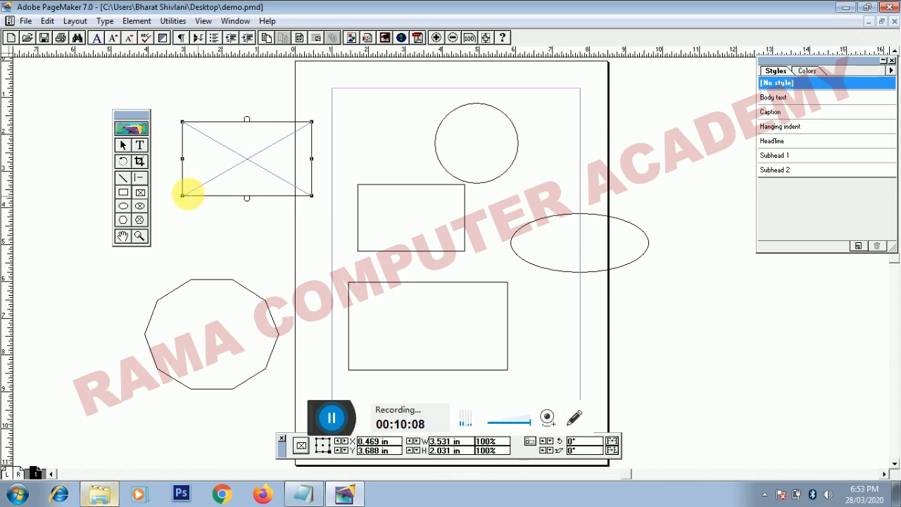
Move the Control palette to the lower left of the workspace and set the text size to 30 points
left_click(141, 146)
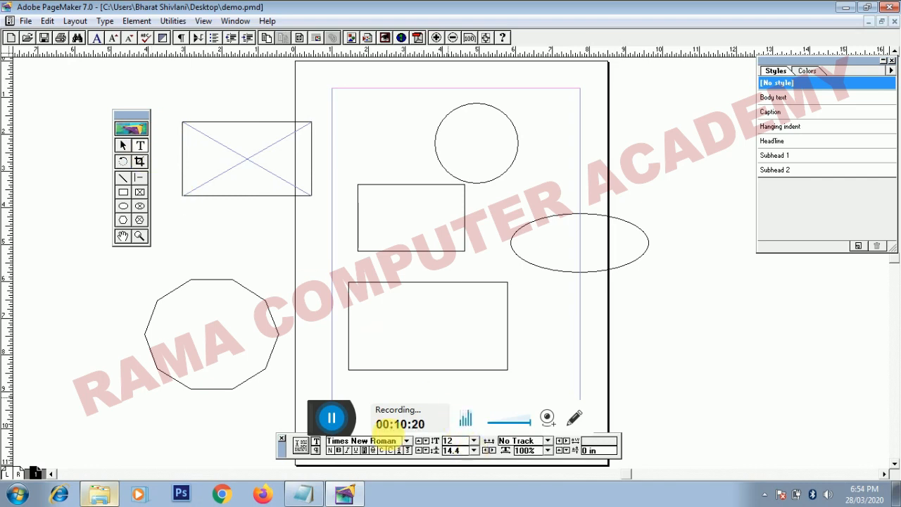
left_click_drag(40, 445, 44, 441)
left_click(226, 434)
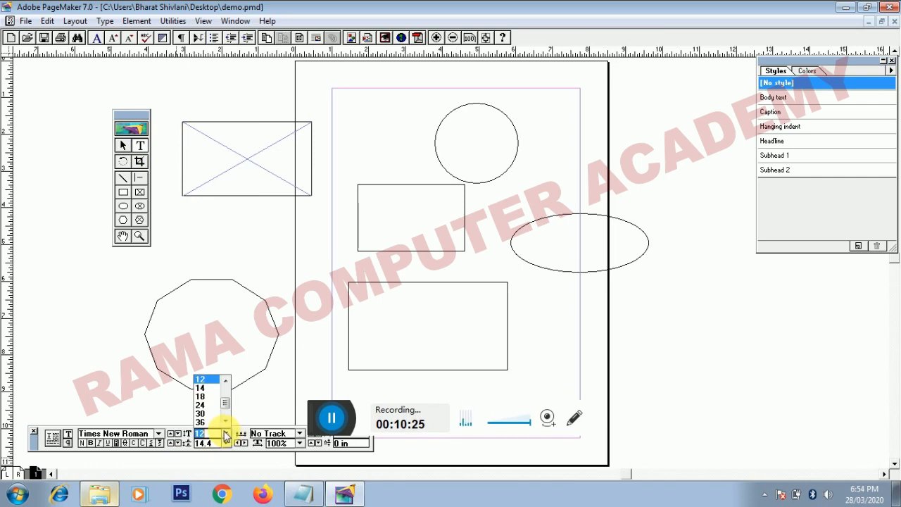
scroll(208, 417, "down", 1)
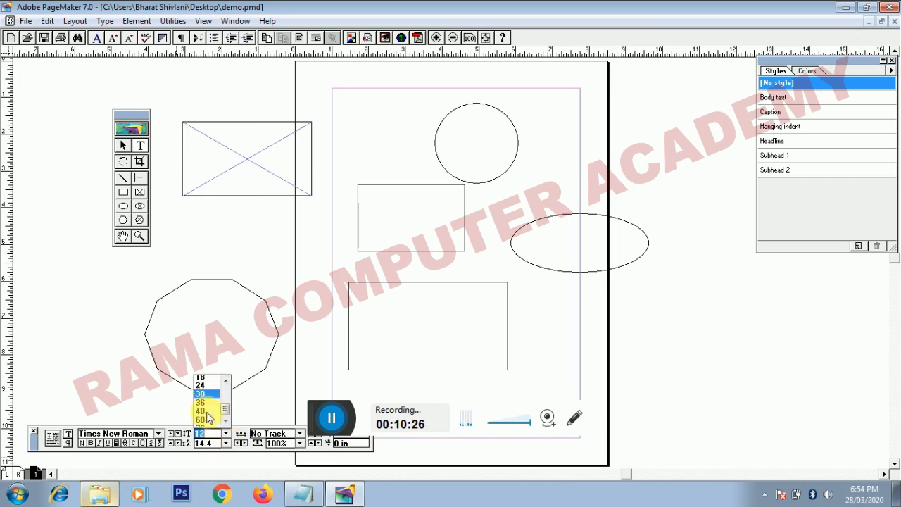
left_click(204, 394)
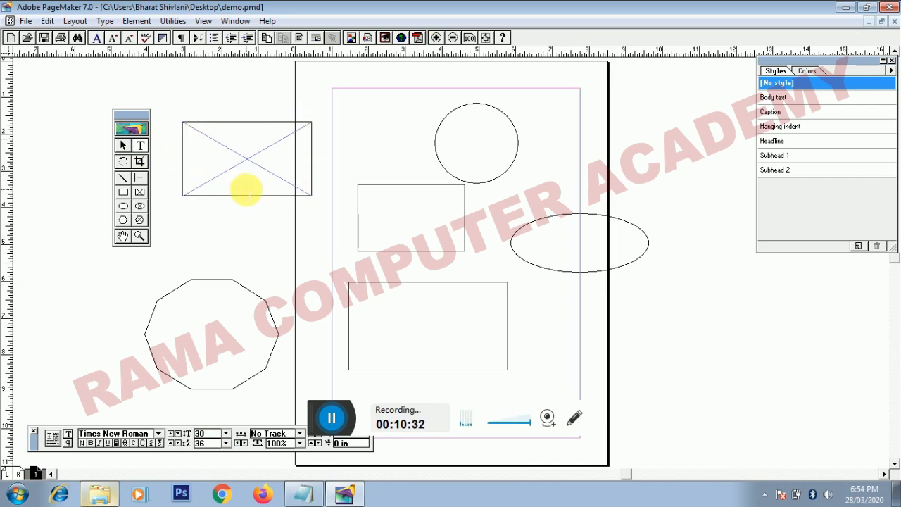
Enter sample text starting "This is the content which only for the" inside the rectangular frame
left_click(246, 189)
type("Th")
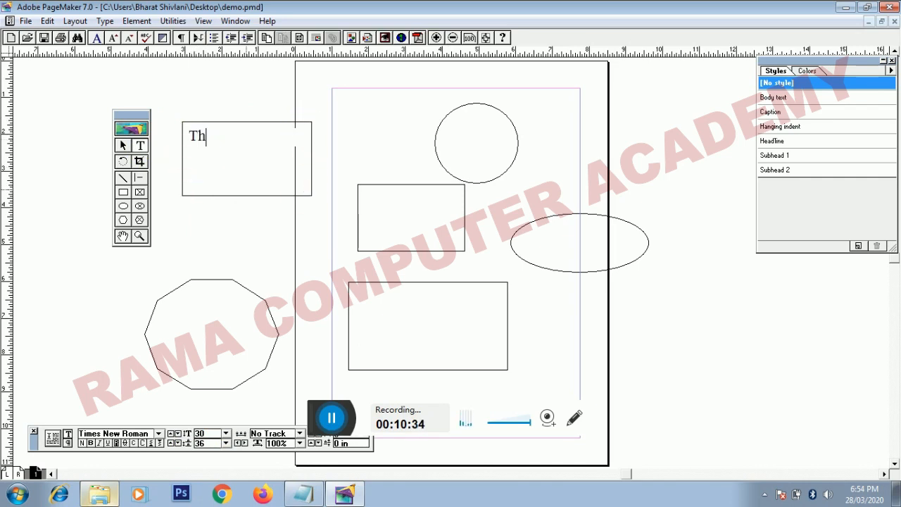
type("is is the content ")
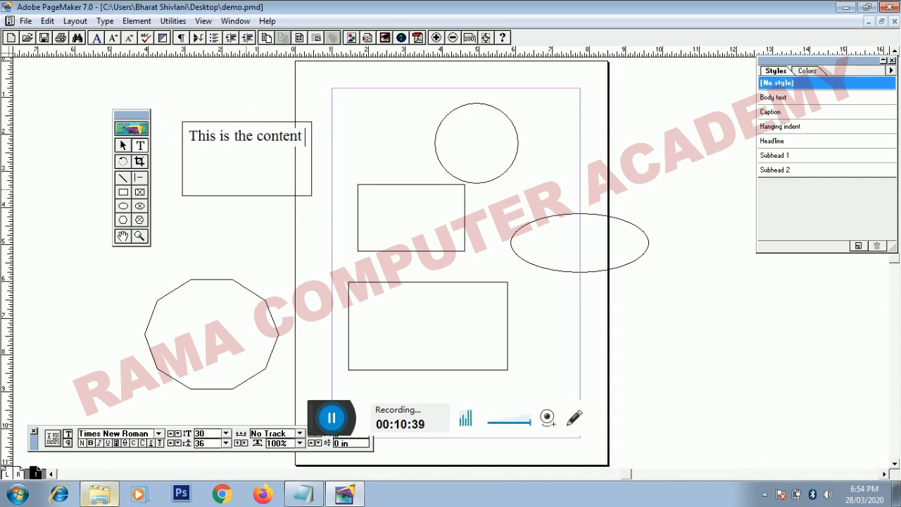
type("whis")
type("h only for the")
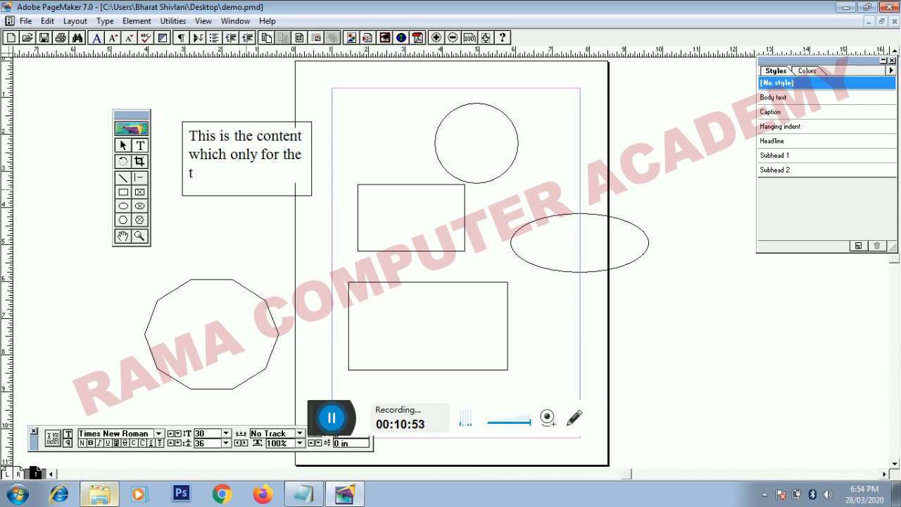
type("ting purpos")
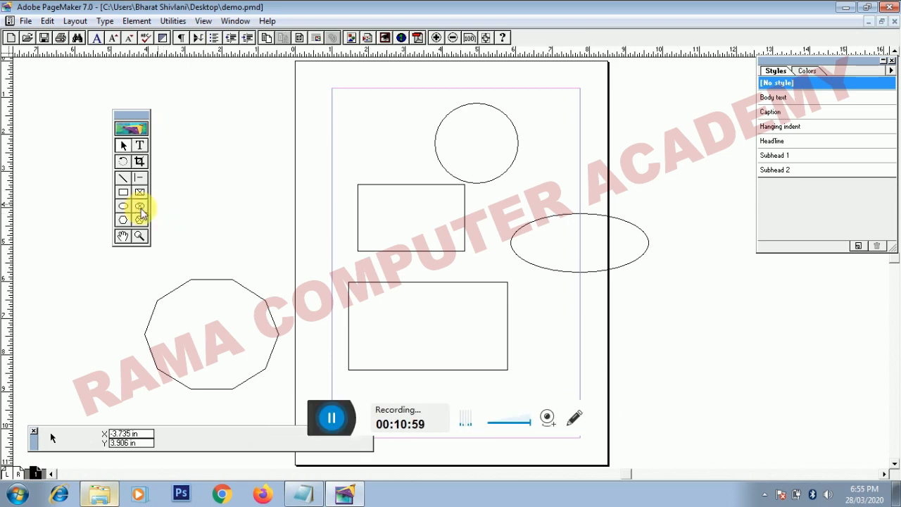
Draw an elliptical frame about 2.8 by 1.7 inches on the pasteboard and enter "Circular Frame Tool" in it
left_click(140, 209)
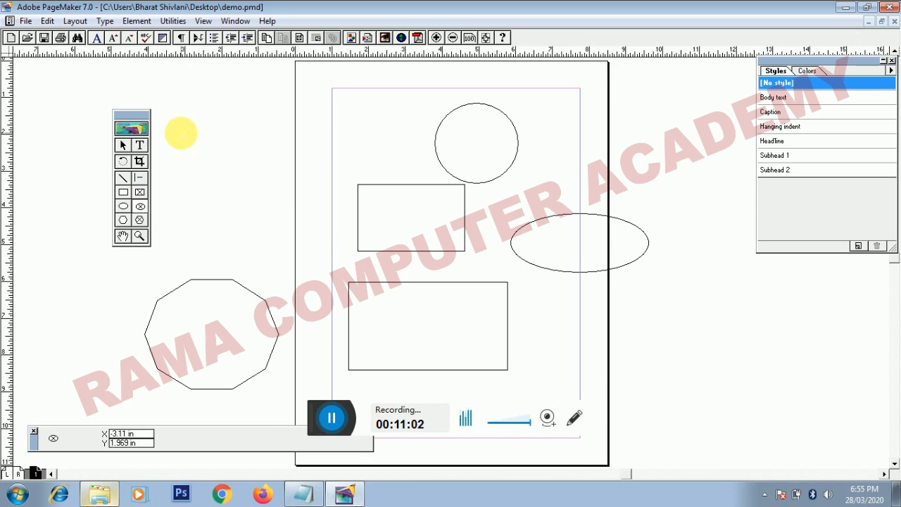
left_click_drag(182, 133, 284, 195)
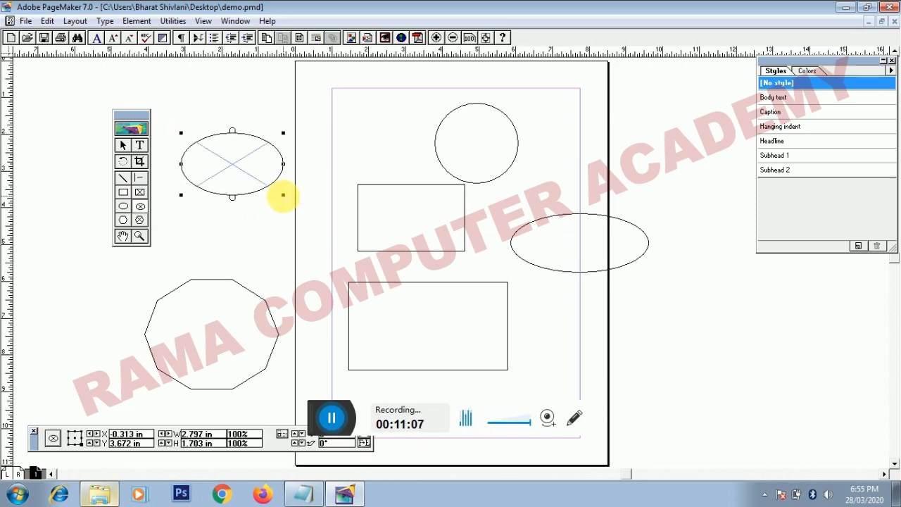
left_click(139, 145)
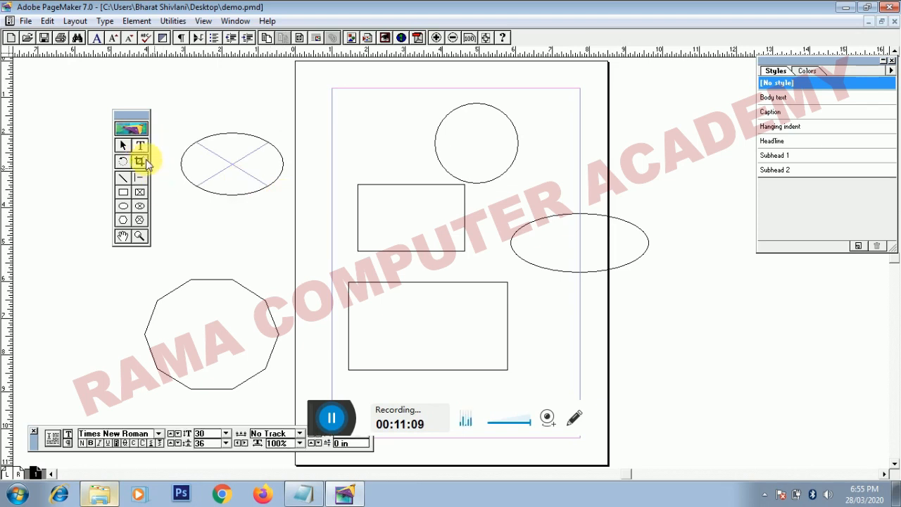
left_click(220, 182)
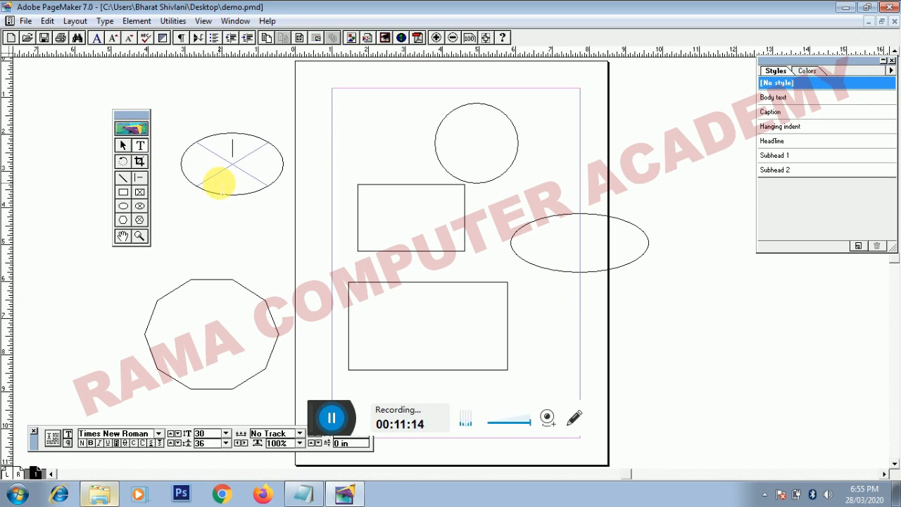
type("Circular Fram")
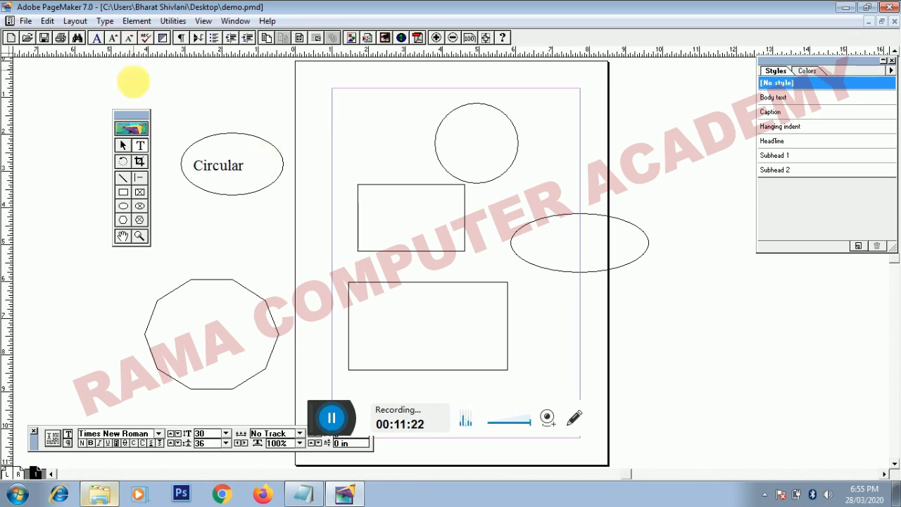
Enlarge the elliptical text frame to about 3.2 by 2.6 inches so its whole text fits, and deselect it
left_click(122, 145)
left_click(239, 198)
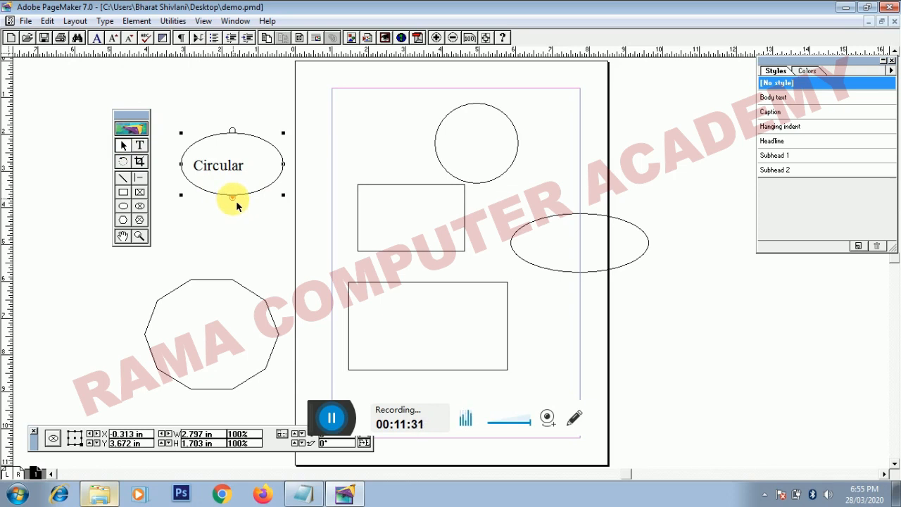
left_click_drag(236, 205, 237, 228)
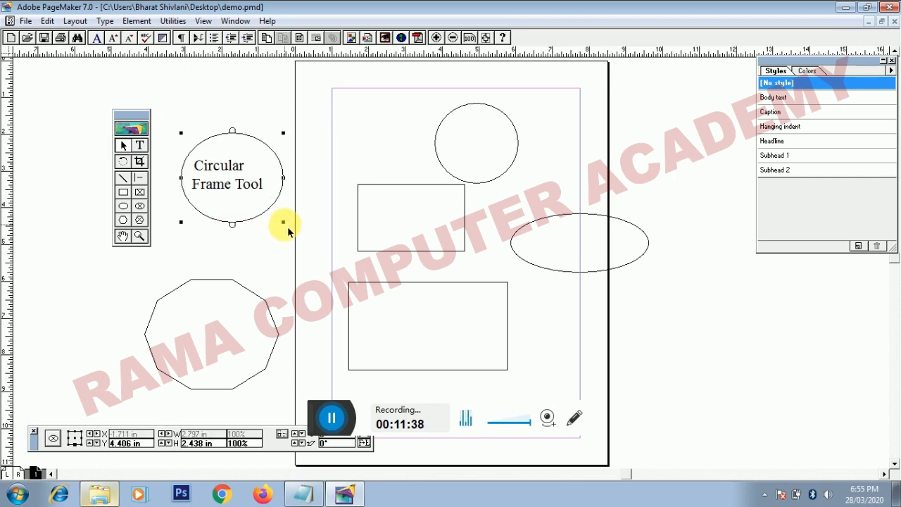
left_click_drag(285, 223, 295, 229)
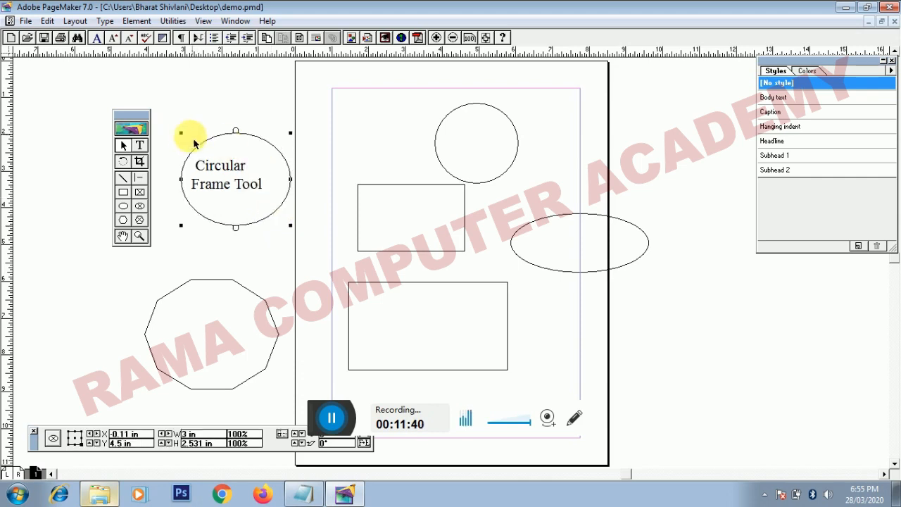
left_click_drag(181, 134, 181, 132)
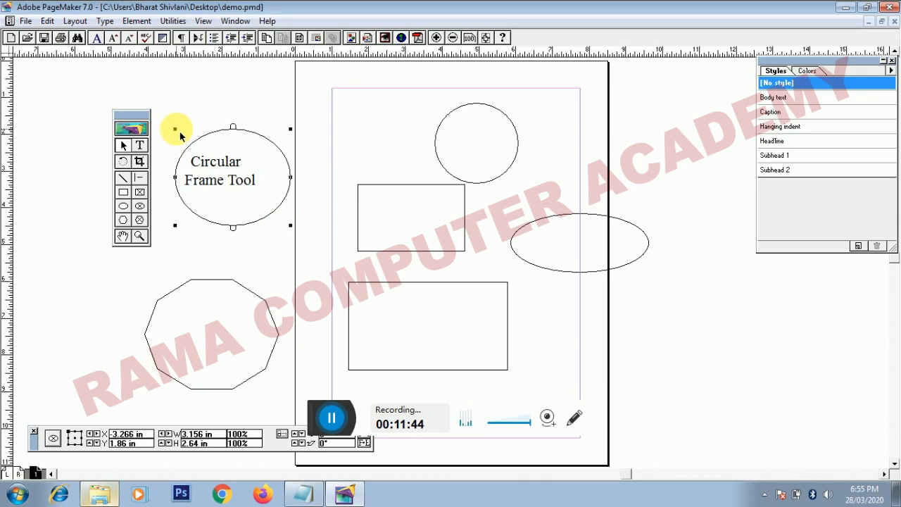
left_click(110, 149)
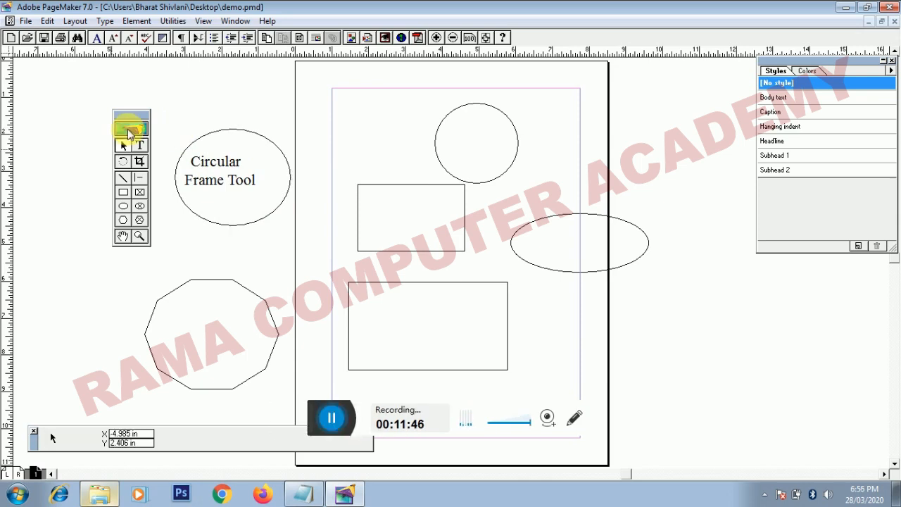
Rotate the upper rectangle on the page slightly clockwise
left_click(127, 163)
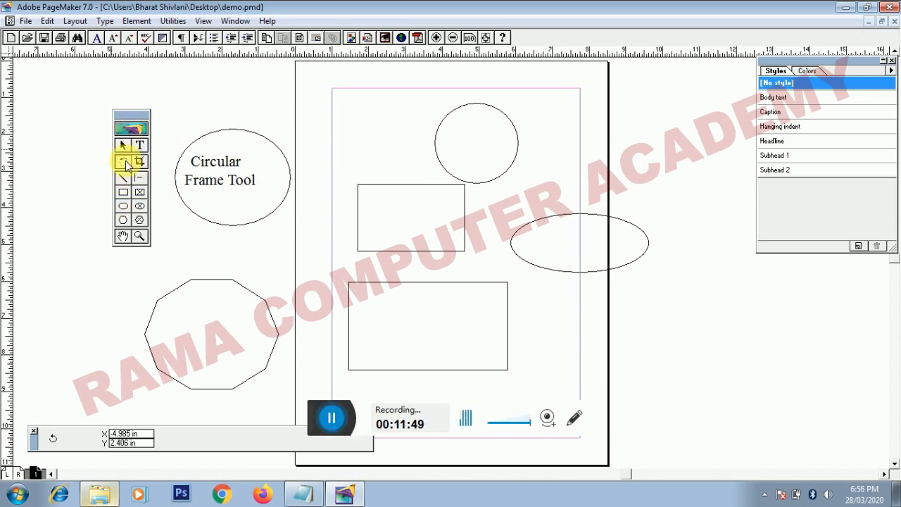
left_click(417, 251)
left_click_drag(411, 219, 369, 216)
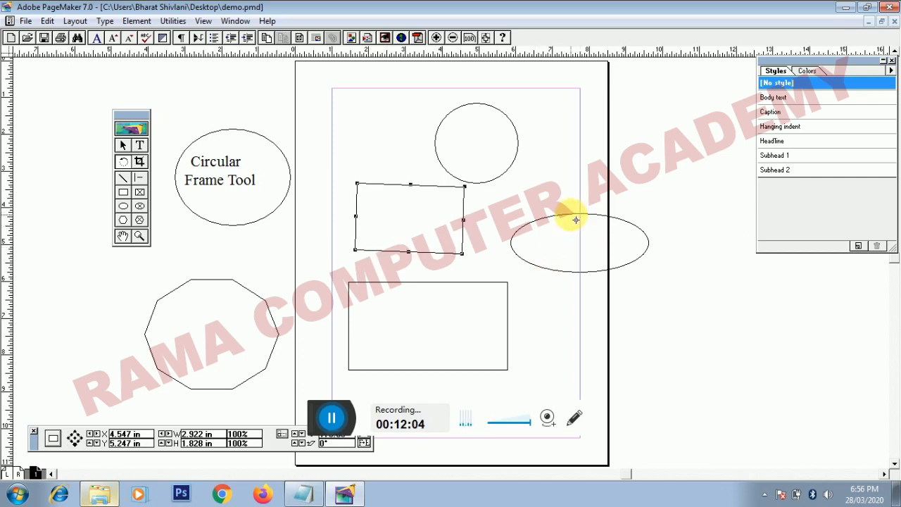
Rotate the ellipse at the page's right edge to nearly upright and tilt the elliptical text frame counterclockwise
left_click(574, 212)
left_click_drag(585, 249, 579, 205)
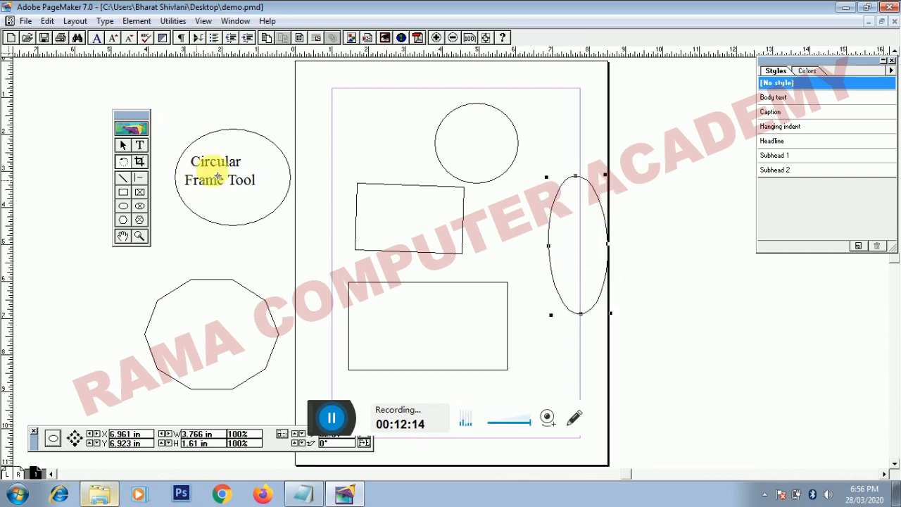
left_click(261, 207)
left_click_drag(260, 206, 292, 175)
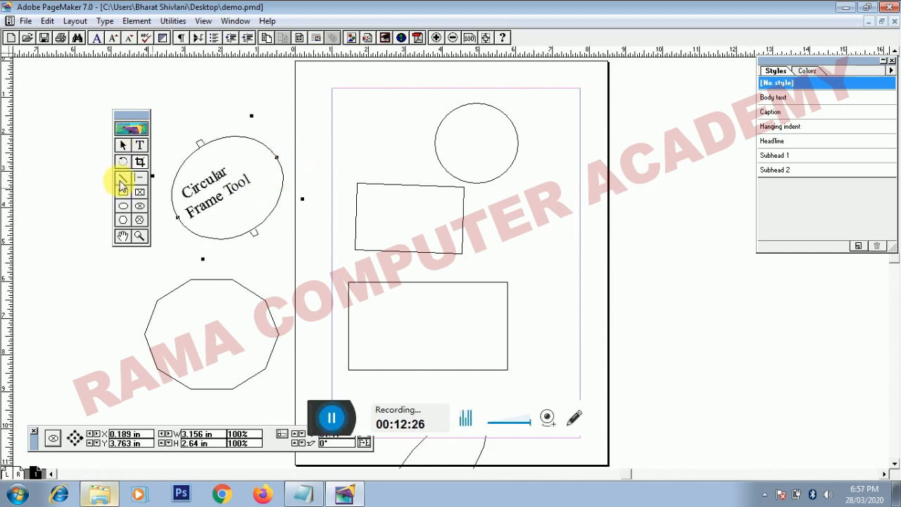
Draw several freely angled straight lines around the circle and rectangles, including an arrow-like shape at the page's left edge
left_click(121, 180)
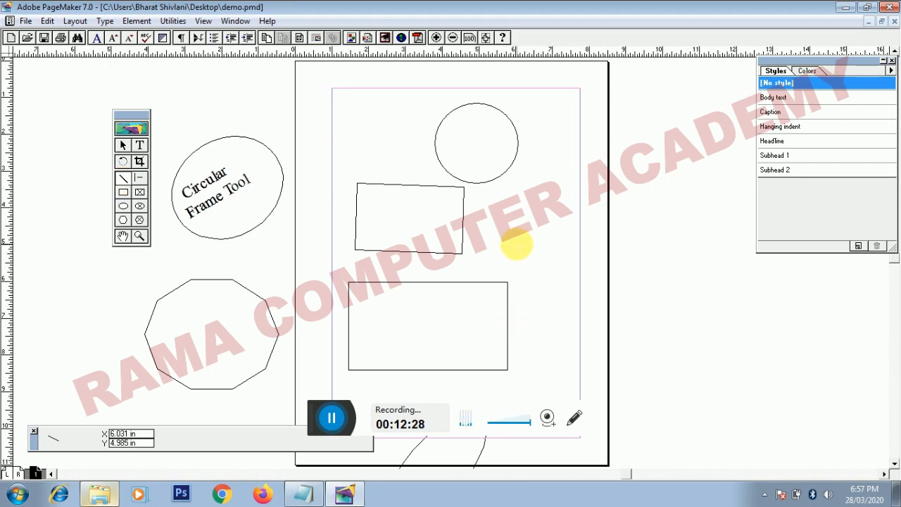
mouse_move(517, 244)
left_mouse_down()
mouse_move(594, 268)
mouse_move(668, 241)
mouse_move(662, 204)
mouse_move(495, 118)
mouse_move(425, 151)
mouse_move(565, 350)
mouse_move(627, 313)
left_mouse_up()
left_click_drag(558, 193, 529, 280)
left_click_drag(488, 219, 526, 217)
left_click_drag(519, 175, 565, 201)
left_click_drag(562, 149, 542, 209)
left_click_drag(328, 124, 395, 133)
mouse_move(328, 125)
left_mouse_down()
mouse_move(294, 148)
mouse_move(314, 151)
left_mouse_up()
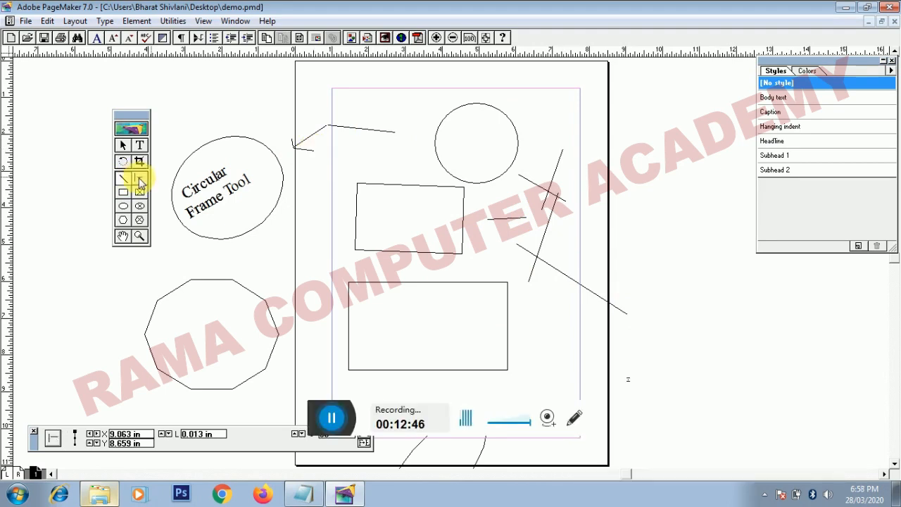
Draw constrained diagonal lines about 1.77 in long beside the page and 0.95 in above the text frame, plus a free line about 1.26 in long
left_click(139, 179)
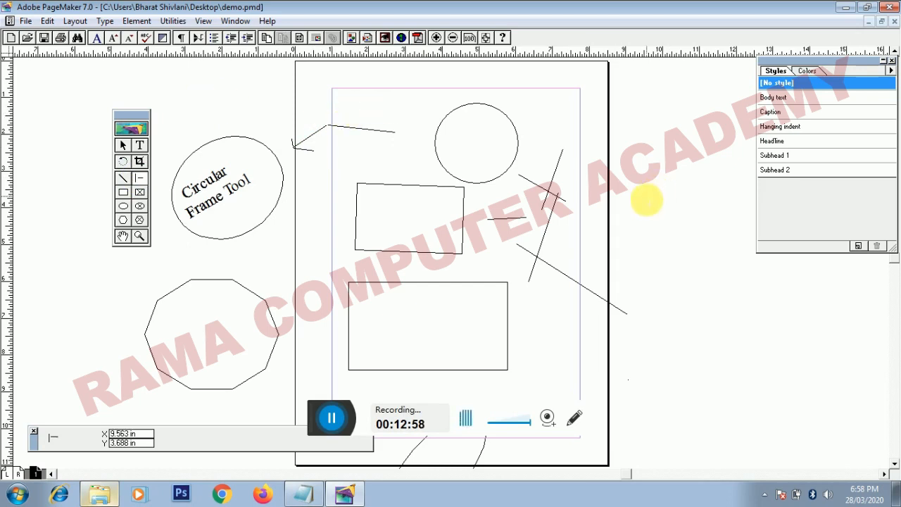
mouse_move(637, 201)
left_mouse_down()
mouse_move(713, 201)
mouse_move(695, 245)
mouse_move(644, 257)
mouse_move(597, 242)
mouse_move(596, 160)
mouse_move(590, 144)
mouse_move(579, 142)
mouse_move(636, 120)
mouse_move(669, 120)
mouse_move(693, 134)
mouse_move(691, 241)
mouse_move(643, 262)
mouse_move(613, 256)
mouse_move(571, 207)
mouse_move(579, 153)
mouse_move(650, 117)
mouse_move(726, 191)
mouse_move(712, 258)
mouse_move(556, 257)
mouse_move(578, 155)
mouse_move(648, 145)
mouse_move(705, 246)
left_mouse_up()
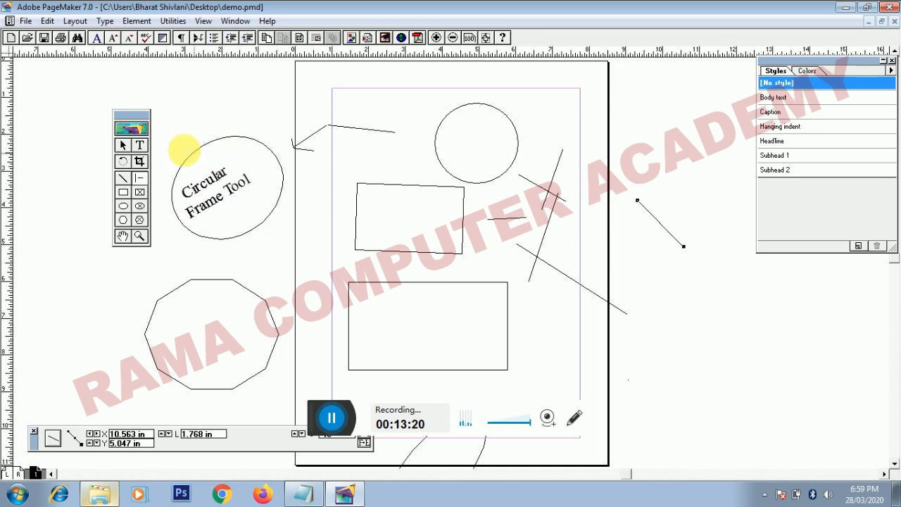
left_click(123, 178)
mouse_move(80, 177)
left_mouse_down()
mouse_move(96, 225)
mouse_move(61, 209)
mouse_move(59, 168)
mouse_move(85, 155)
mouse_move(94, 198)
mouse_move(62, 213)
mouse_move(34, 166)
mouse_move(73, 131)
mouse_move(105, 145)
mouse_move(97, 204)
mouse_move(48, 209)
left_mouse_up()
left_click(139, 178)
left_click_drag(200, 100, 238, 124)
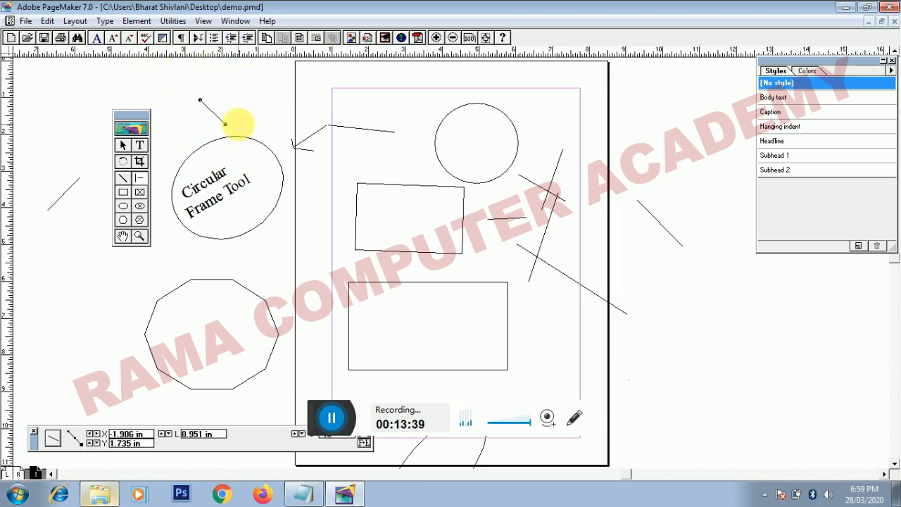
Magnify the elliptical text frame to 400% with the Zoom tool, and fit the whole page in the window again
left_click(140, 236)
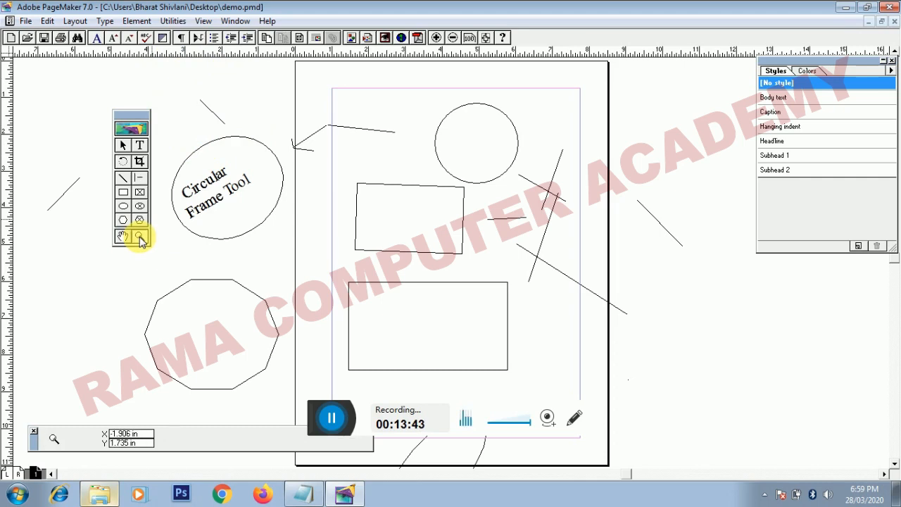
left_click(215, 205)
left_click(422, 246)
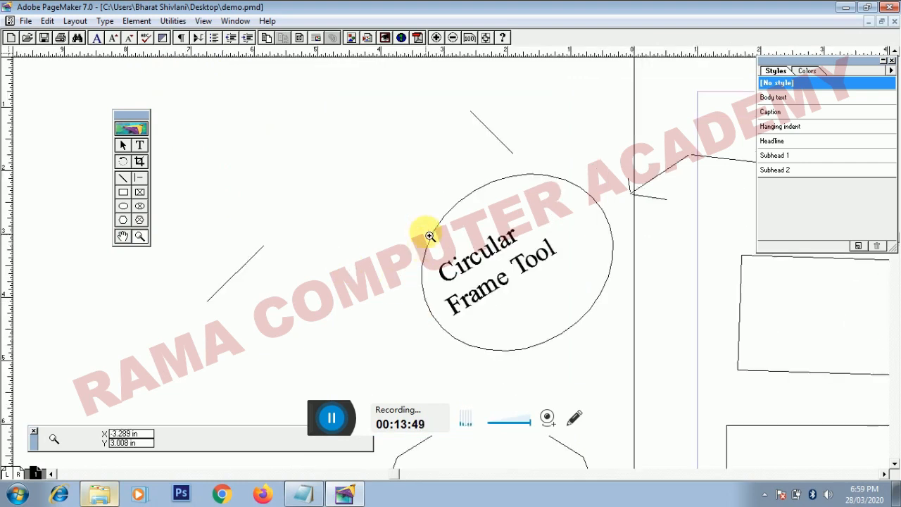
left_click(424, 220)
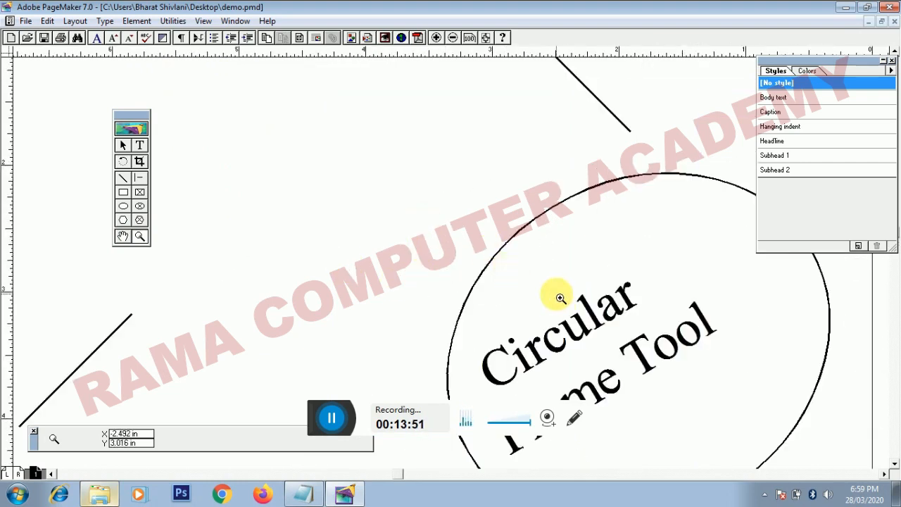
left_click(560, 288)
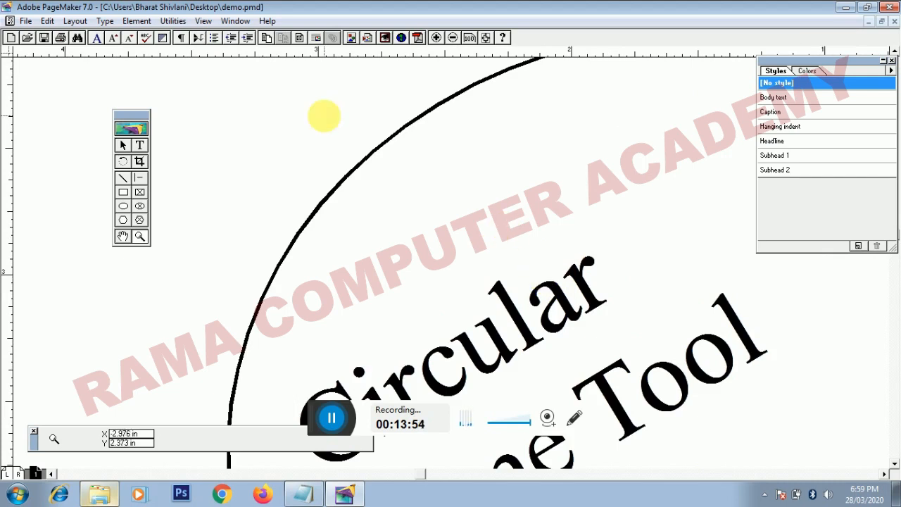
right_click(324, 116)
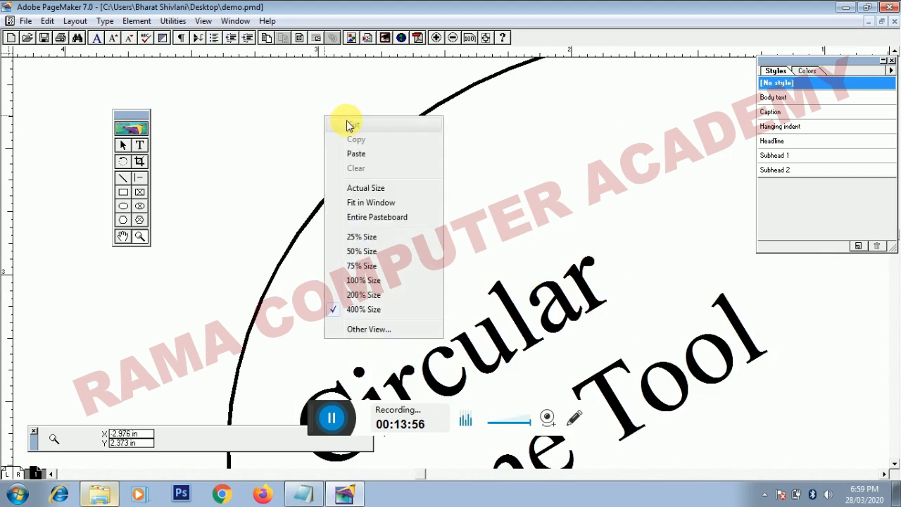
left_click(361, 205)
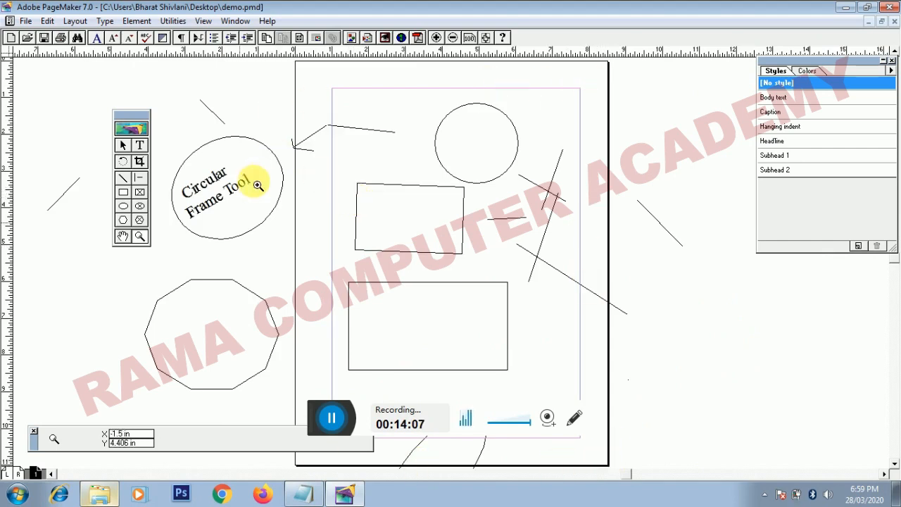
Magnify the area around the page's upper-left corner to 400%, and restore the Fit in Window view
left_click(383, 189)
left_click(383, 189)
left_click(383, 189)
left_click(380, 183)
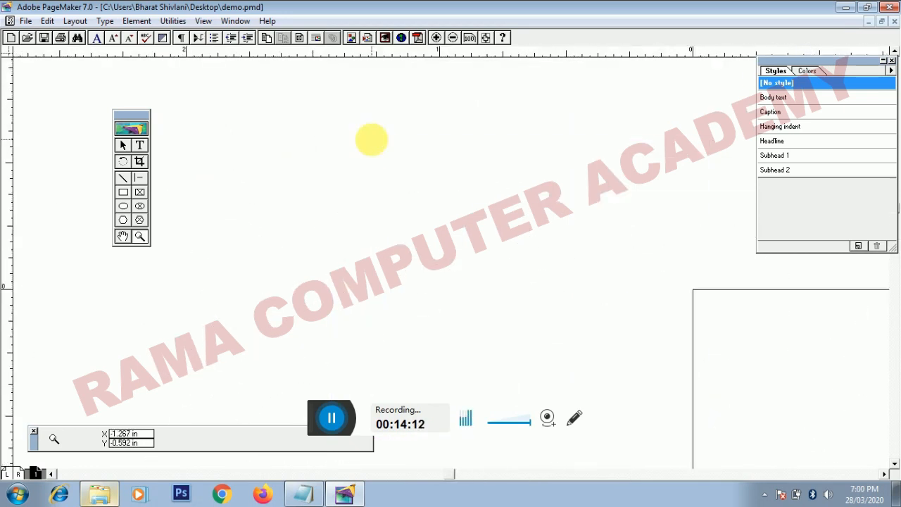
right_click(375, 142)
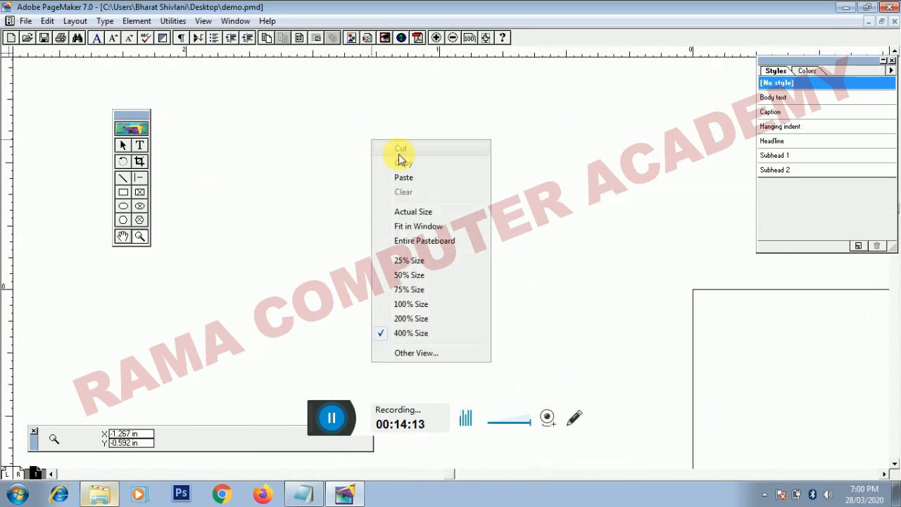
left_click(424, 232)
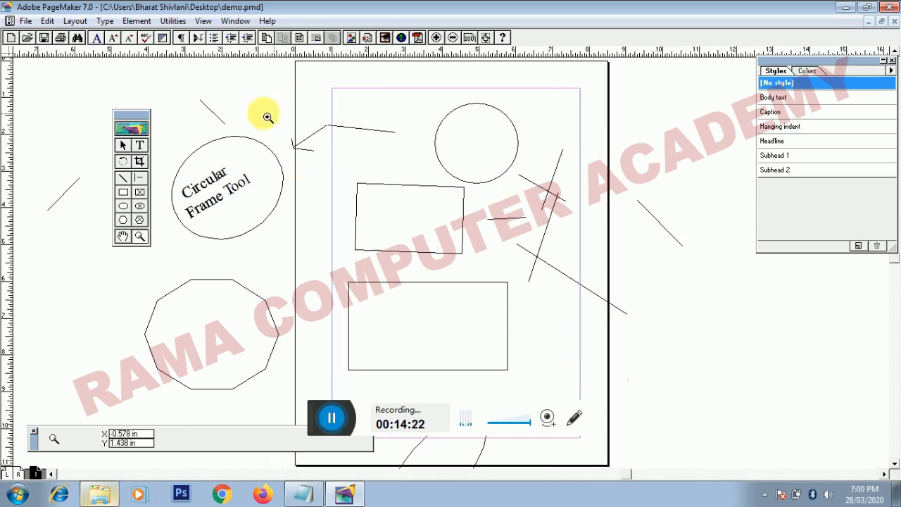
Select the arrow shape's outer line with the Pointer tool, and move the short diagonal line above the text frame slightly left and down
left_click(123, 148)
left_click(220, 123)
left_click(328, 133)
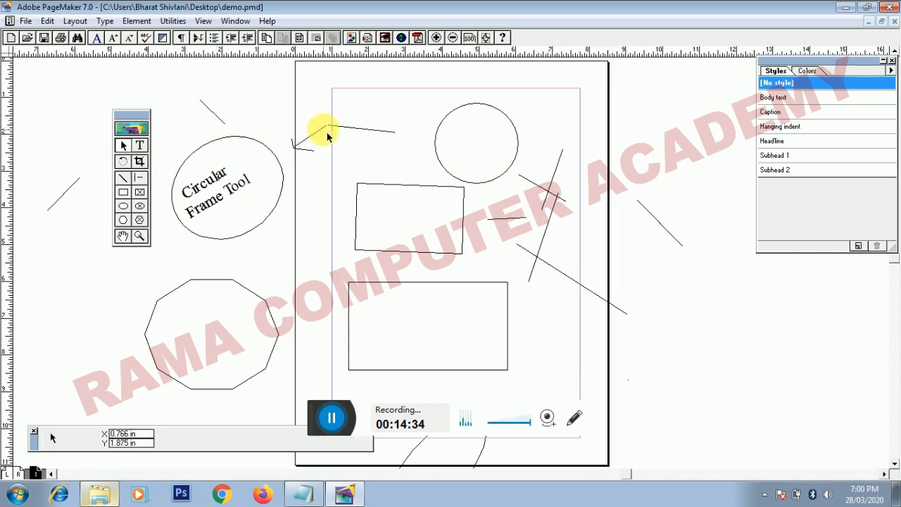
left_click(329, 130)
left_click(362, 131)
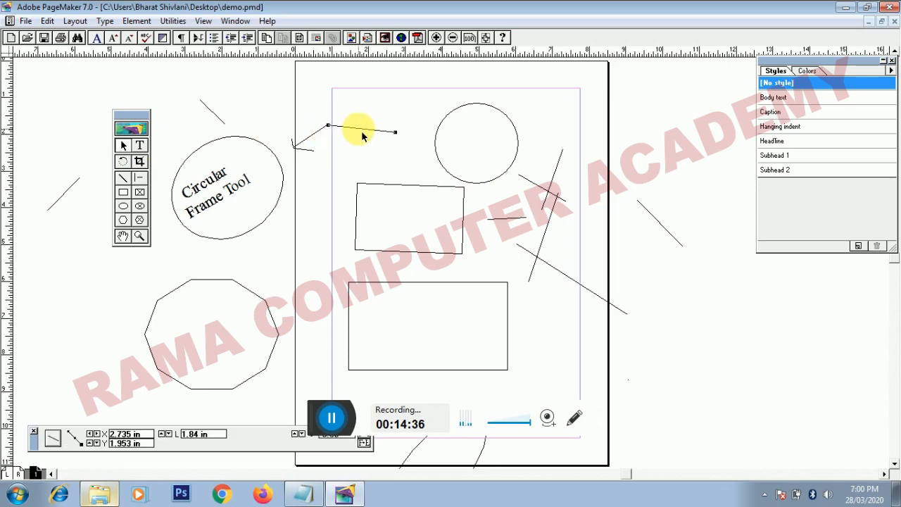
left_click(203, 109)
left_click(214, 115)
left_click_drag(215, 115, 197, 123)
Move the elliptical text frame onto the page's upper-left area and shrink the polygon to about 2.56 by 2.41 inches
left_click_drag(227, 202, 262, 253)
left_click_drag(271, 220, 355, 133)
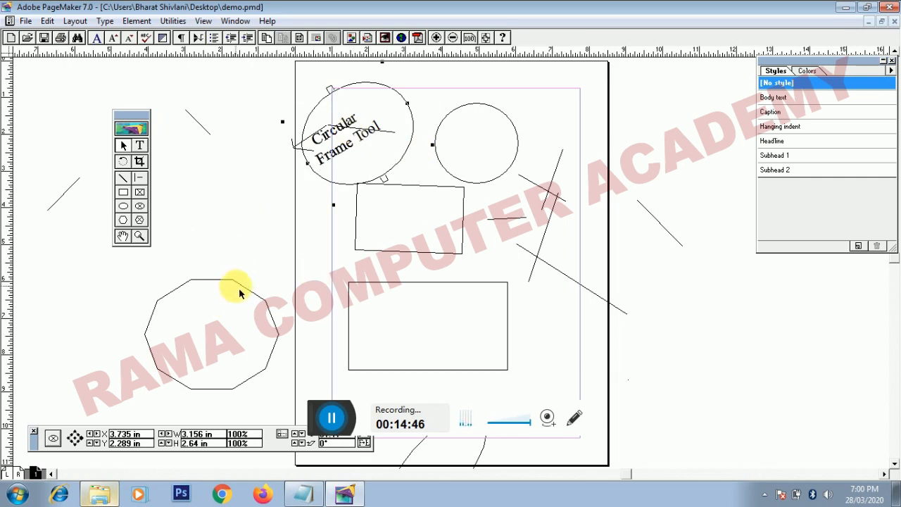
left_click_drag(279, 281, 238, 301)
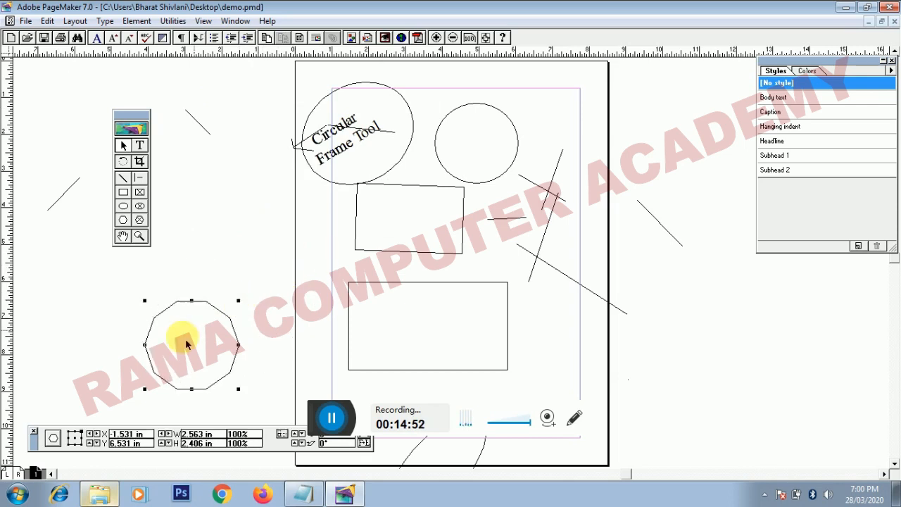
left_click_drag(169, 316, 214, 314)
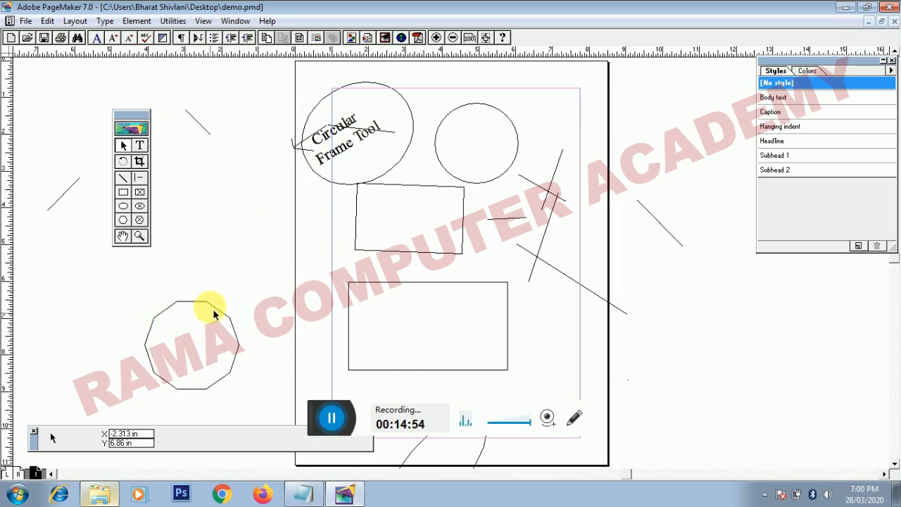
Delete the polygon and the two short diagonal lines on the pasteboard to the left of the page
left_click(215, 310)
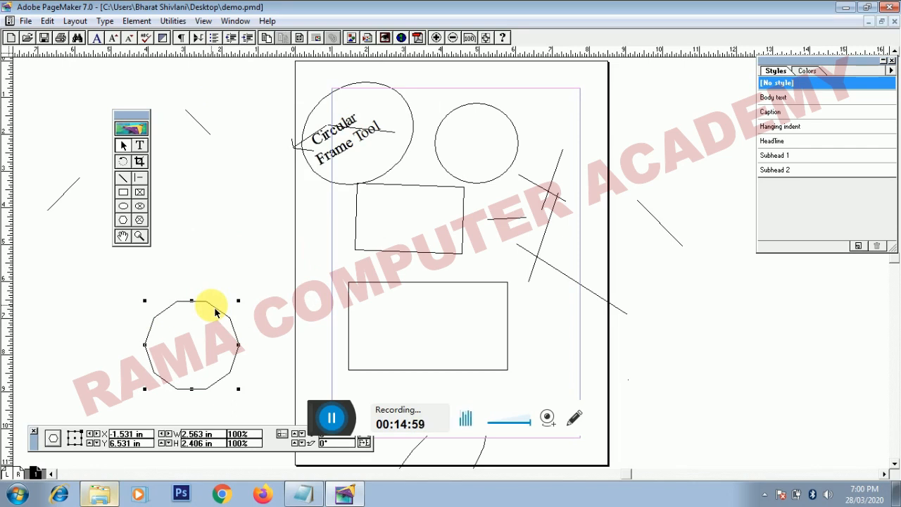
key("Delete")
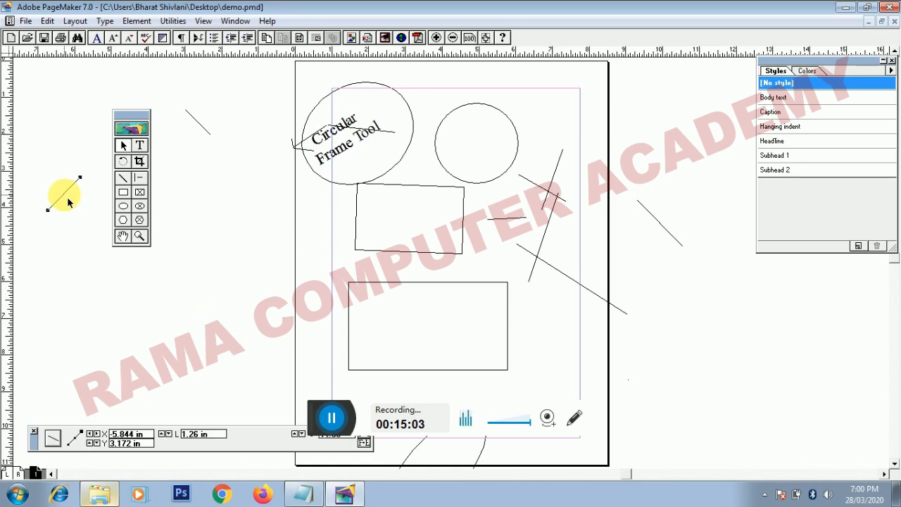
key("Delete")
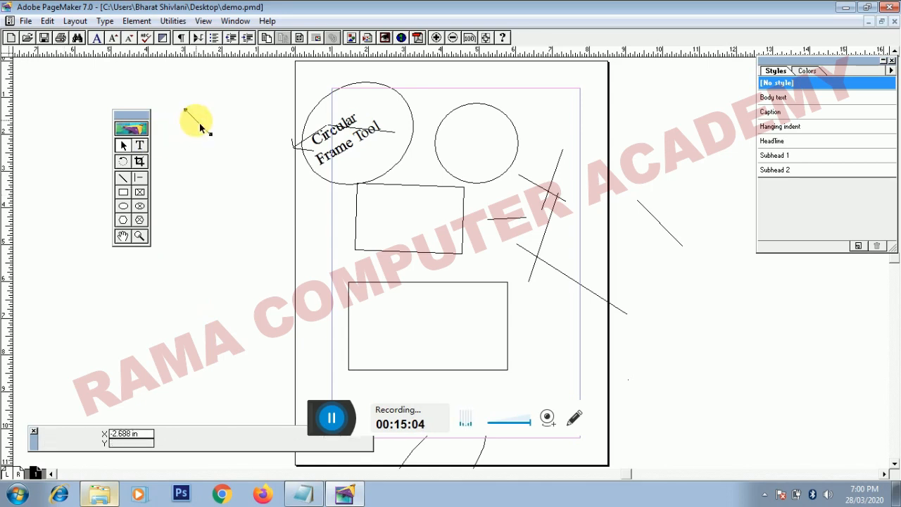
left_click(200, 124)
key("Delete")
Delete the lines forming the arrow shape and the elliptical text frame at the page's upper left
left_click(320, 134)
key("Delete")
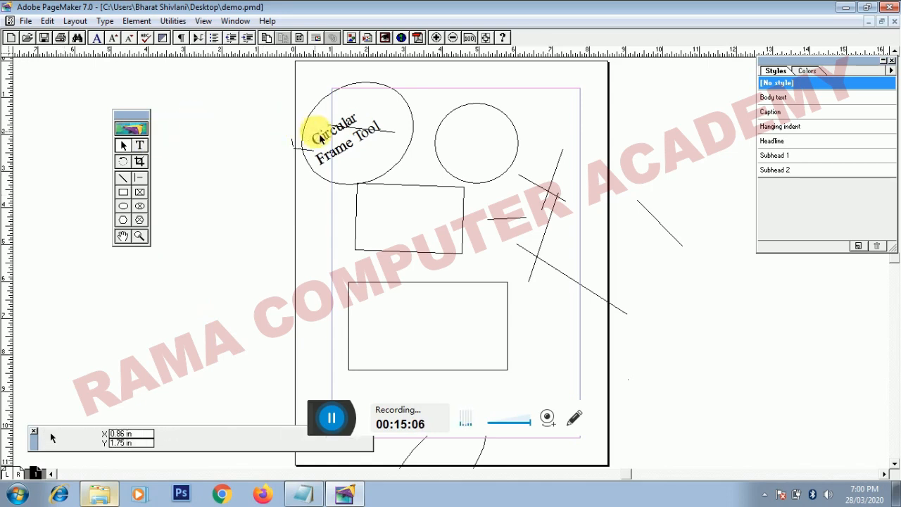
left_click(304, 150)
key("Delete")
left_click(294, 146)
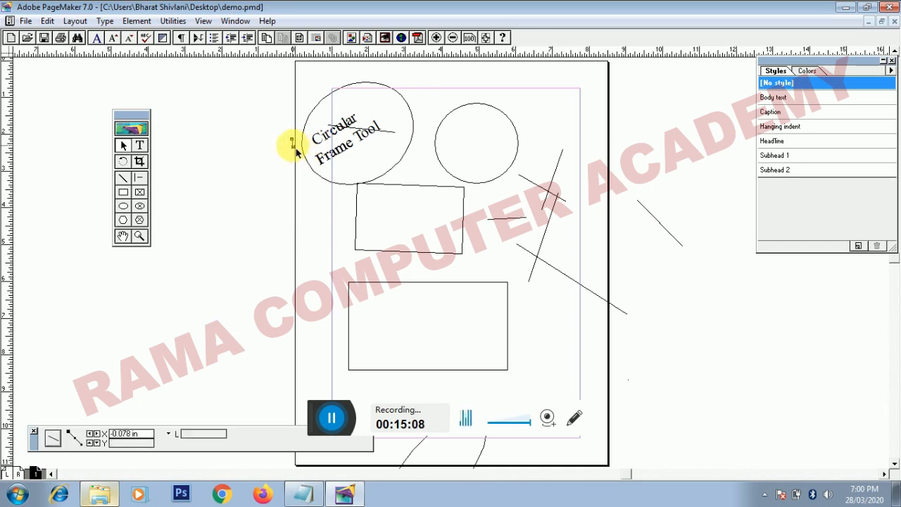
key("Delete")
left_click(309, 164)
key("Delete")
left_click(358, 129)
key("Delete")
Delete the circle, both rectangles and surrounding lines with one marquee selection, and remove the leftover lines beside the page and at its lower edge
left_click_drag(250, 74, 714, 398)
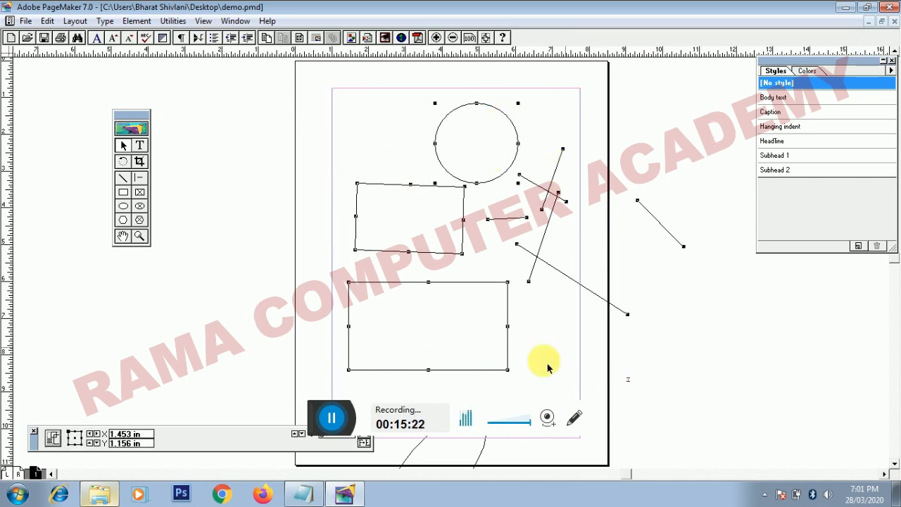
left_click(262, 86)
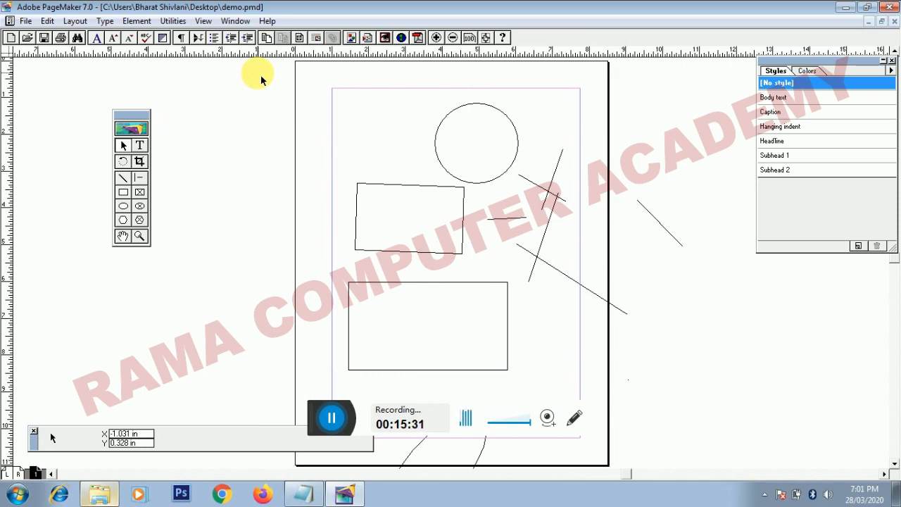
left_click_drag(258, 72, 611, 400)
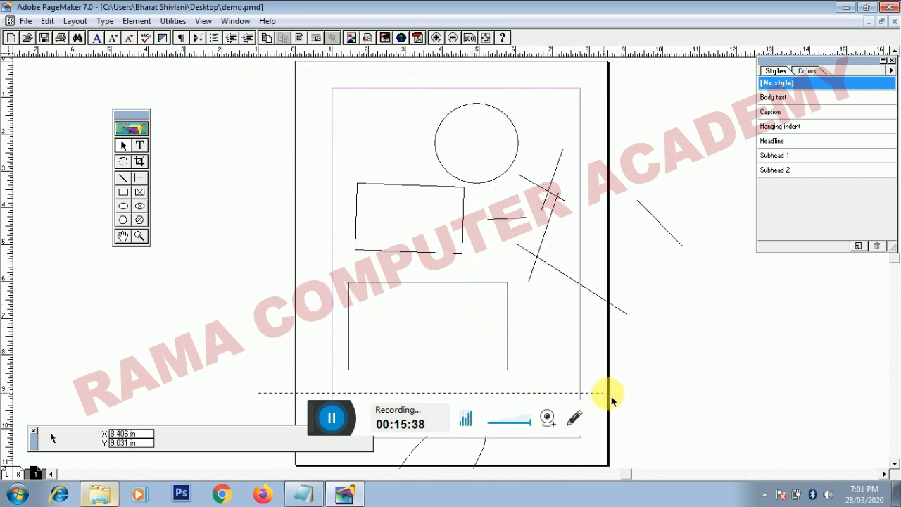
mouse_move(707, 414)
left_mouse_down()
mouse_move(641, 431)
mouse_move(650, 400)
mouse_move(635, 401)
left_mouse_up()
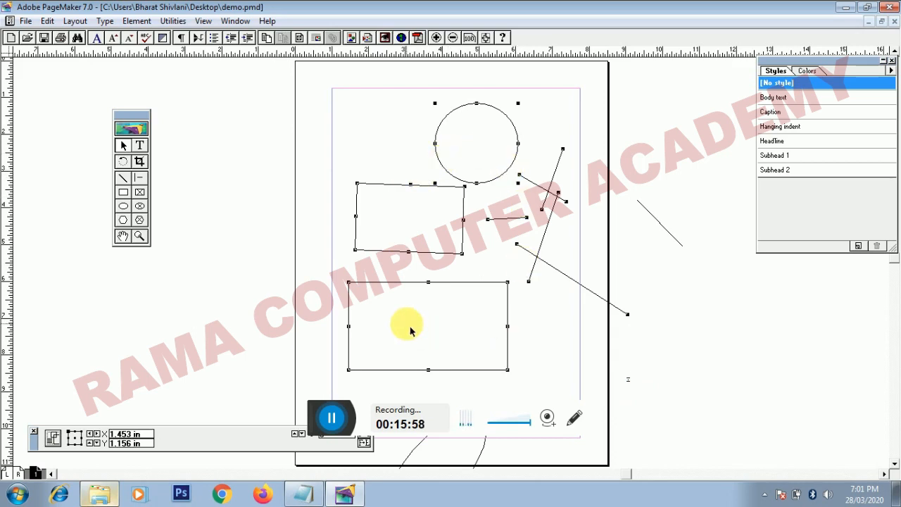
key("Delete")
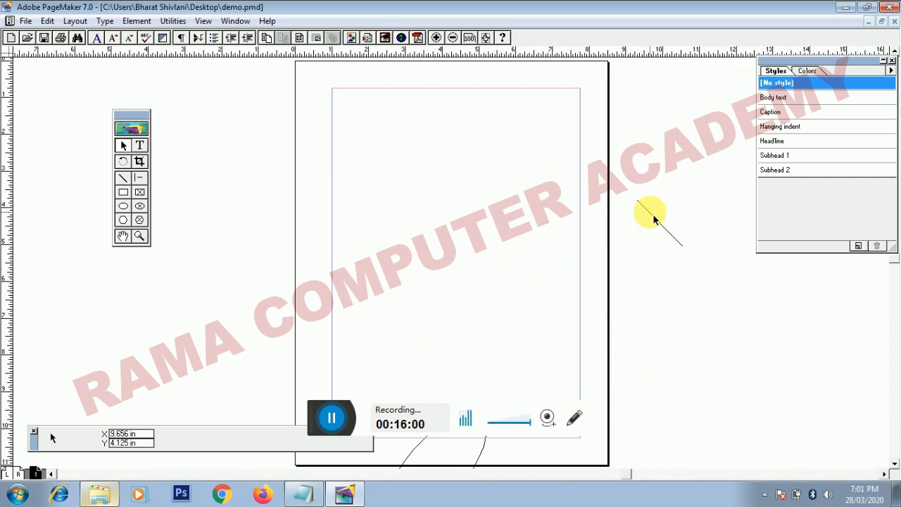
left_click(481, 464)
key("Delete")
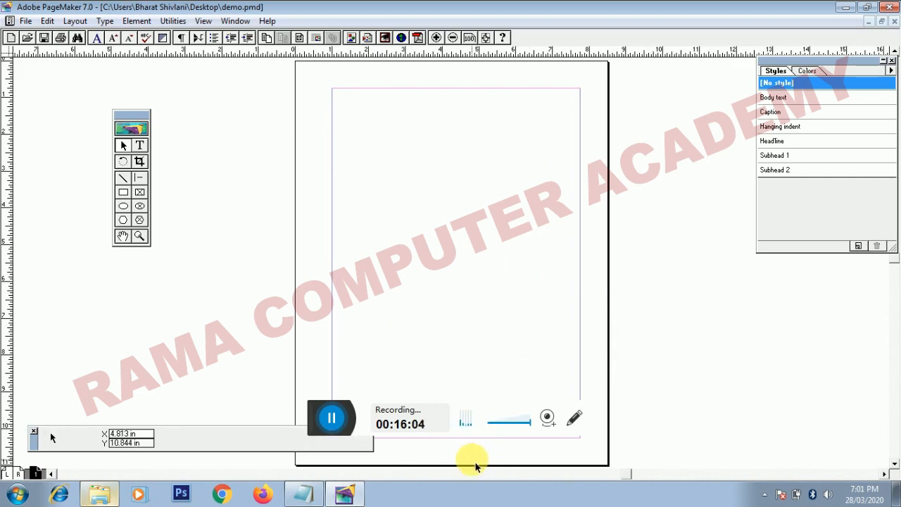
Magnify the empty page with the Zoom tool and move the Styles palette inward from the window edge
left_click(141, 238)
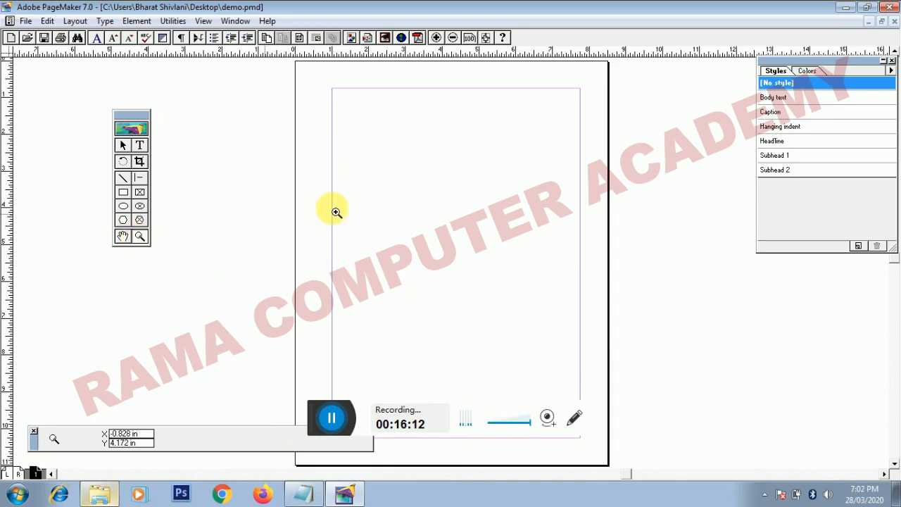
left_click(382, 192)
left_click(451, 211)
left_click(489, 220)
left_click_drag(810, 61, 737, 75)
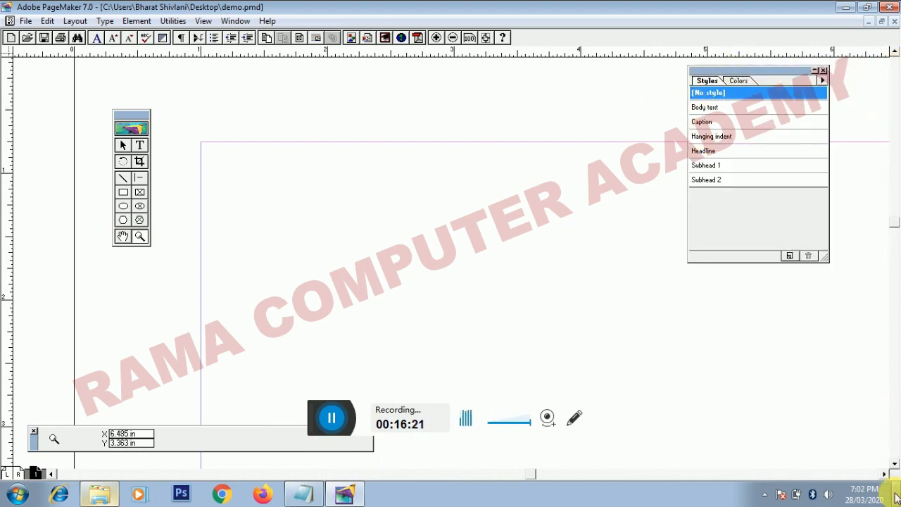
Scroll the magnified page vertically and horizontally
left_click(894, 464)
left_click(895, 465)
scroll(895, 250, "up", 2)
left_click_drag(900, 233, 899, 230)
left_click(885, 475)
left_click(52, 477)
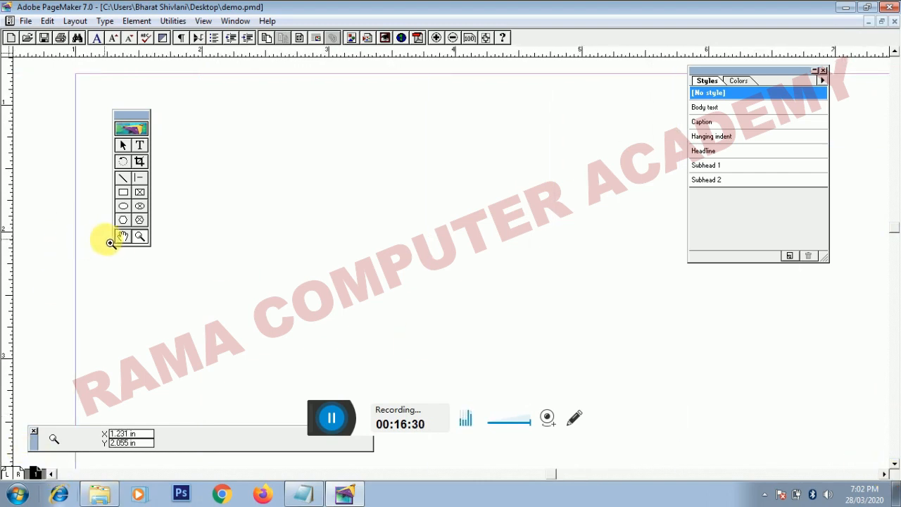
Pan the magnified empty page in several directions with the Hand tool
left_click_drag(292, 232, 252, 173)
left_click_drag(327, 222, 276, 226)
left_click_drag(369, 213, 317, 212)
left_click_drag(369, 151, 390, 256)
left_click_drag(238, 147, 325, 174)
left_click_drag(245, 210, 313, 157)
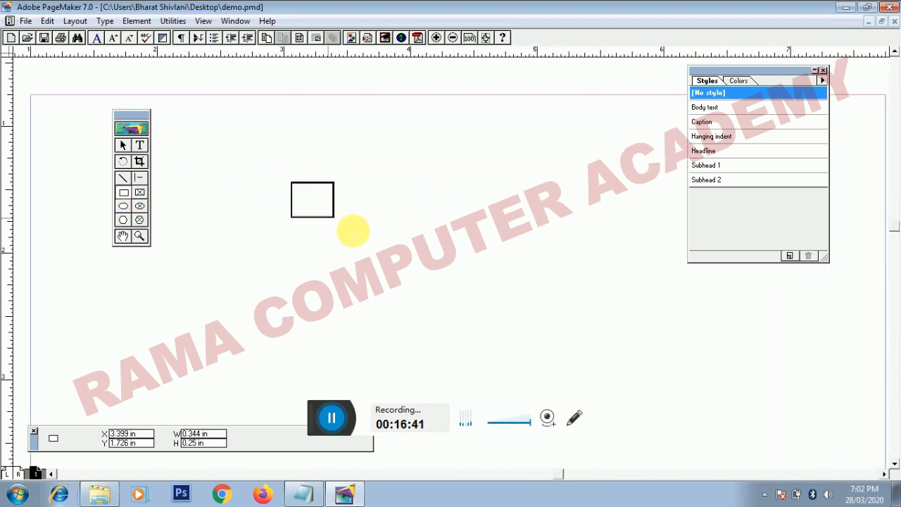
Draw a rectangle near the upper middle of the magnified page, a hexagon to its lower right and an upright ellipse to its lower left
left_click_drag(403, 257, 403, 257)
left_click(124, 224)
left_click_drag(501, 234, 705, 392)
left_click(121, 207)
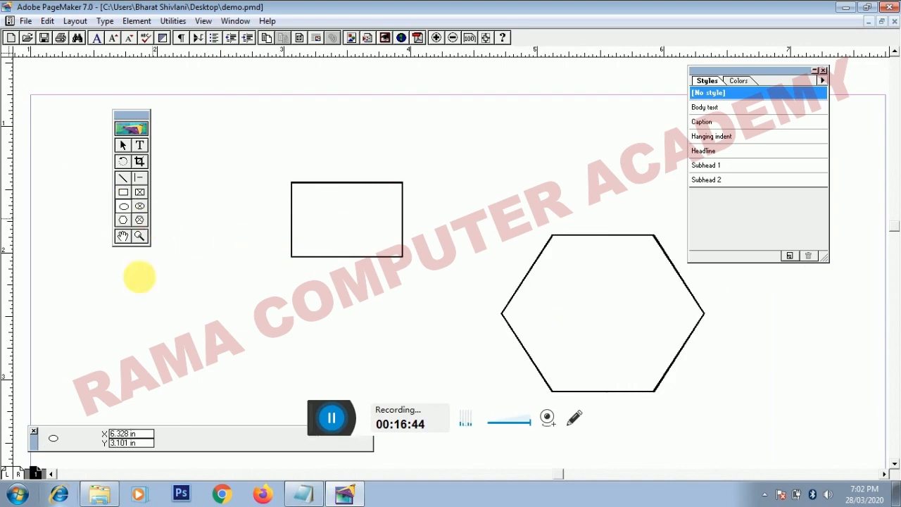
left_click_drag(188, 393, 399, 205)
Pan the page with the newly drawn rectangle, hexagon and ellipse using the Hand tool
left_click(123, 238)
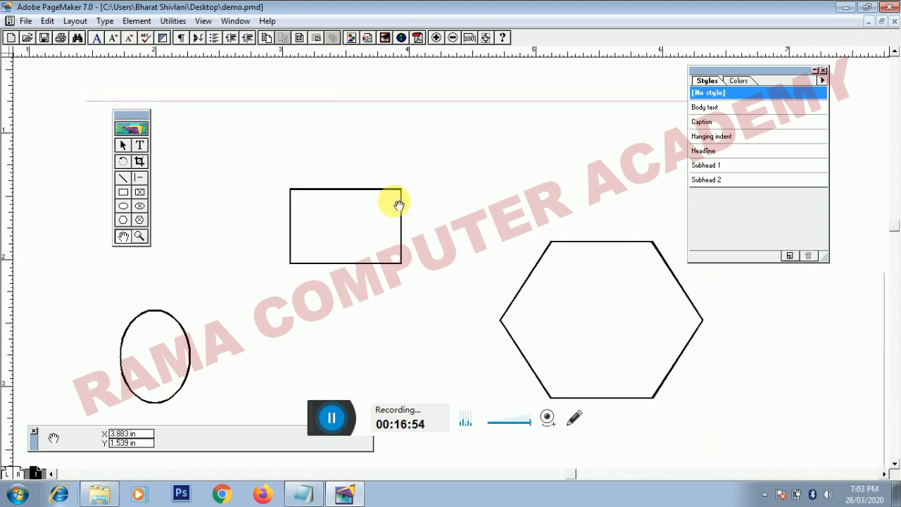